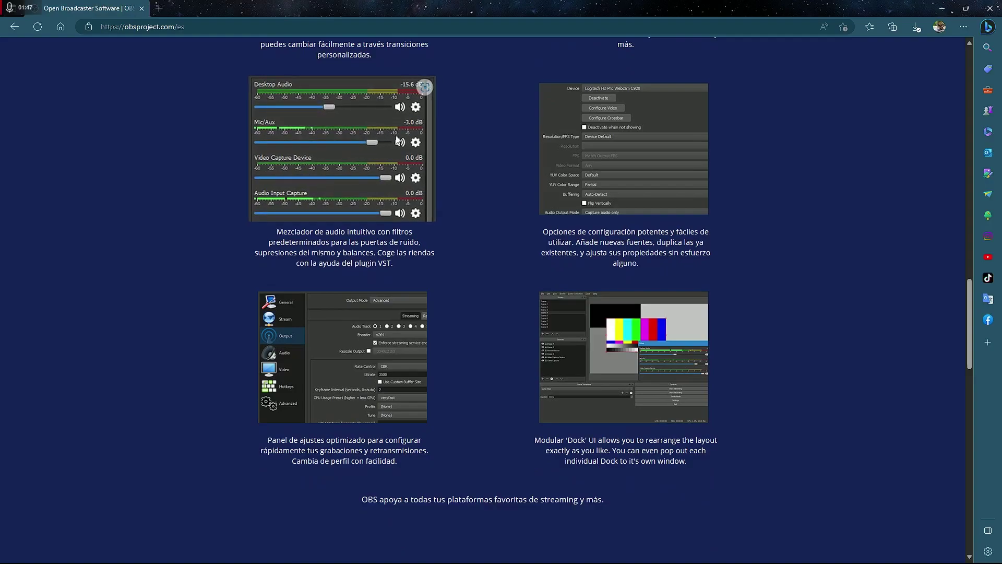
# Look over the OBS Studio home page, start the Windows installer download and cancel that duplicate download
pyautogui.scroll(-7, 381, 142)
pyautogui.scroll(-10, 606, 307)
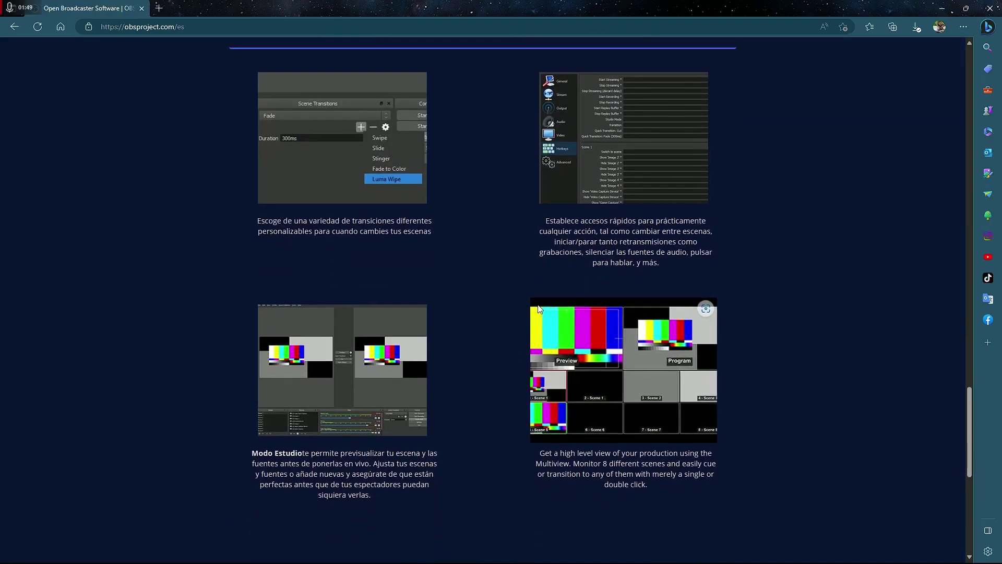
pyautogui.scroll(15, 539, 318)
pyautogui.scroll(14, 555, 317)
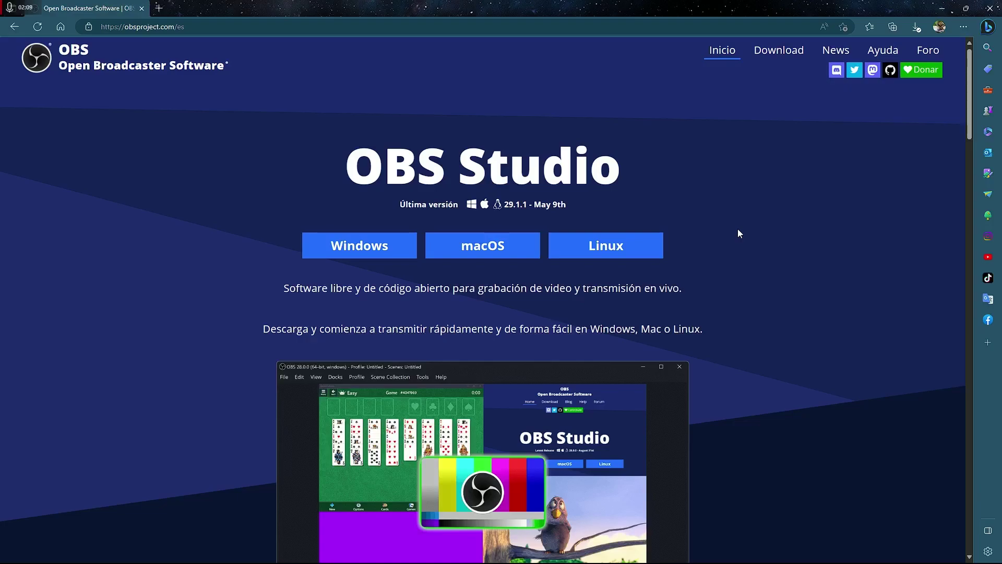
pyautogui.click(353, 251)
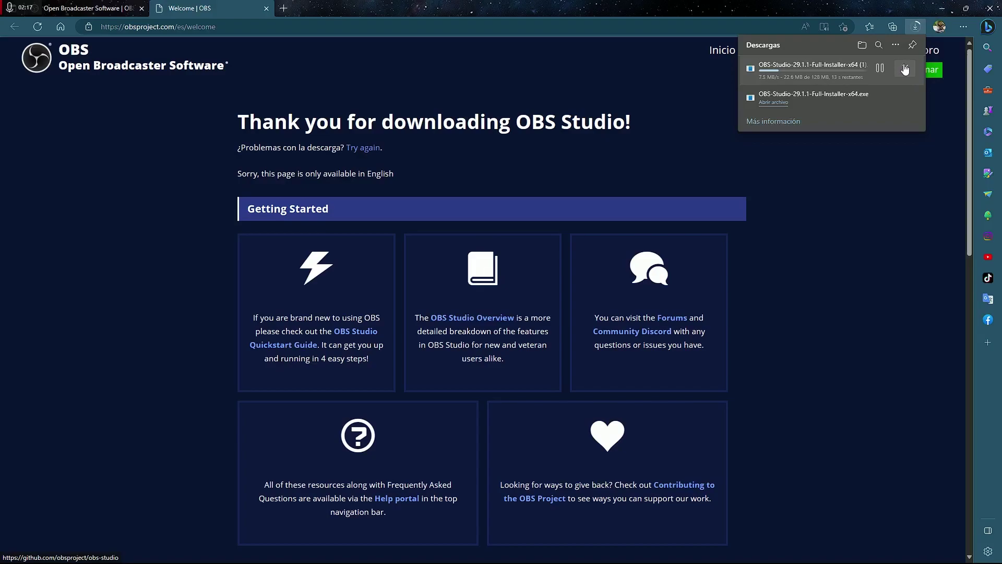
pyautogui.click(905, 68)
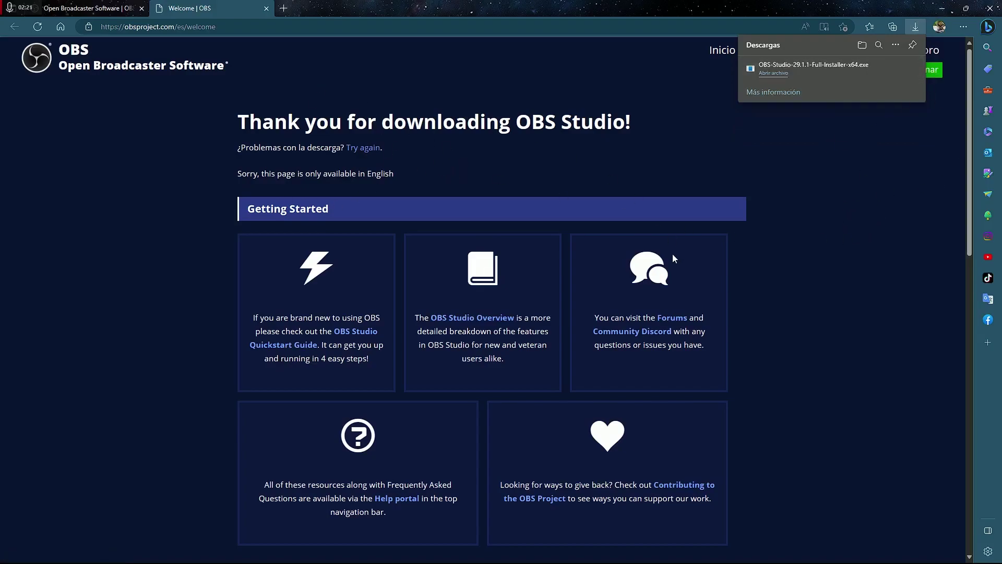
# Review the OBS Studio 29 release notes on the welcome page and dismiss the downloads list
pyautogui.scroll(-4, 306, 264)
pyautogui.scroll(-4, 192, 296)
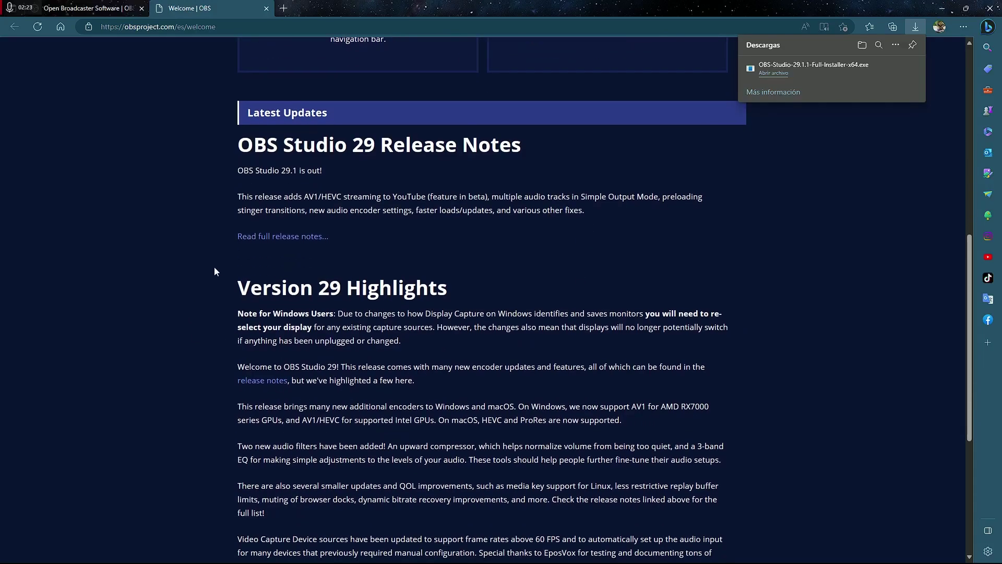
pyautogui.scroll(-5, 273, 162)
pyautogui.scroll(7, 710, 274)
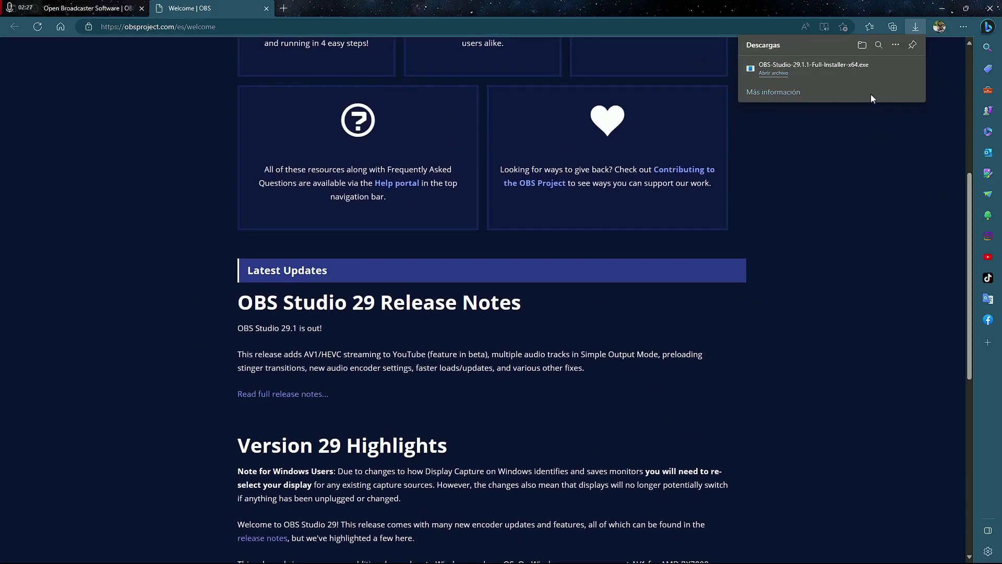
pyautogui.moveTo(765, 69)
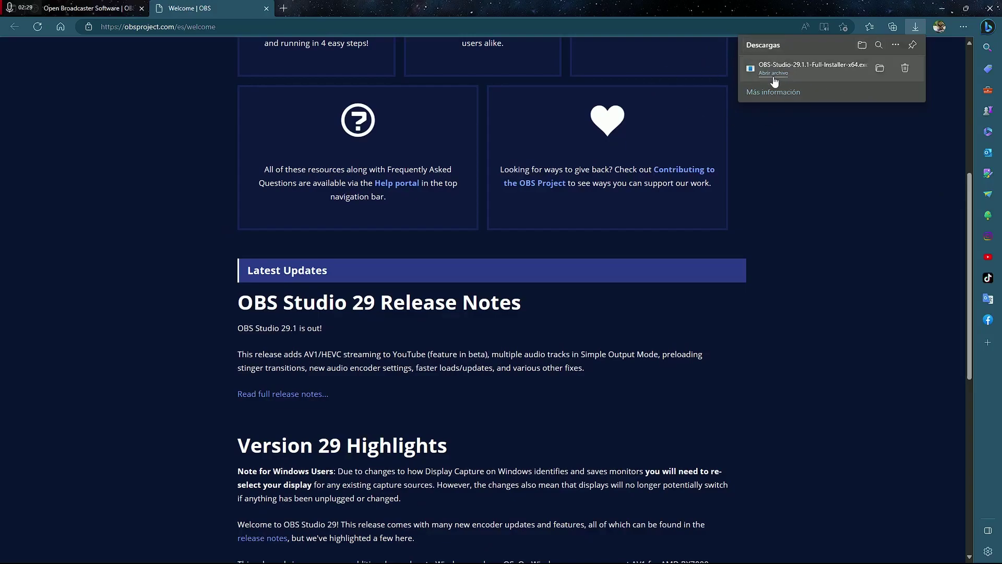
pyautogui.click(905, 69)
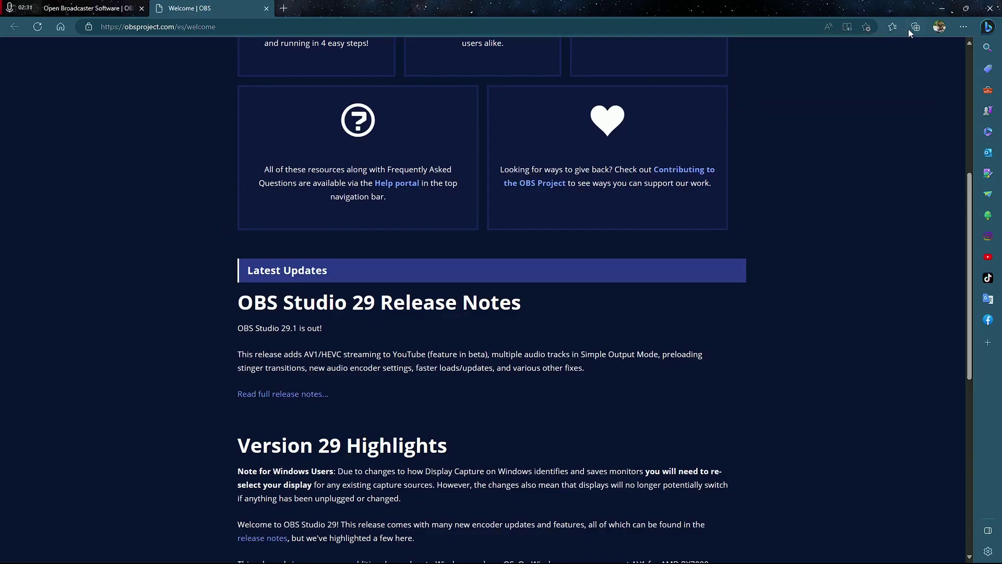
# Run the OBS-Studio-29.1.1-Full-Installer-x64 file from the Descargas folder in File Explorer and allow it to make changes
pyautogui.click(491, 551)
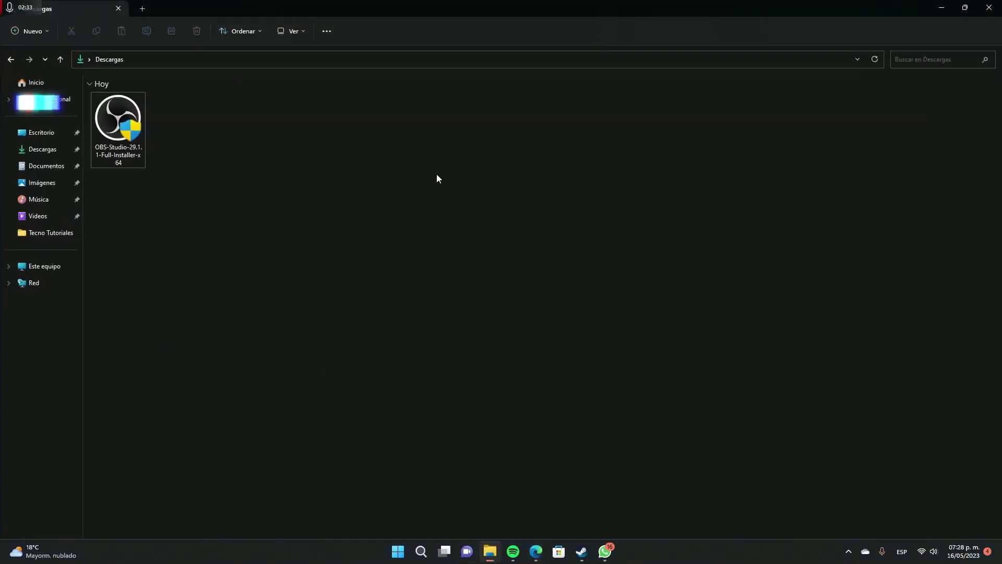
pyautogui.click(121, 116)
pyautogui.doubleClick(120, 113)
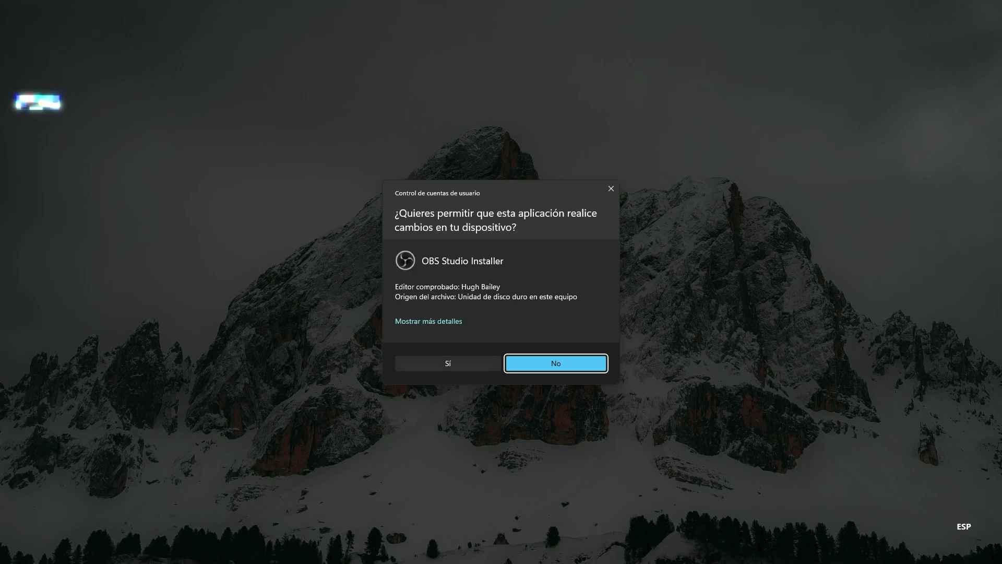
pyautogui.click(456, 362)
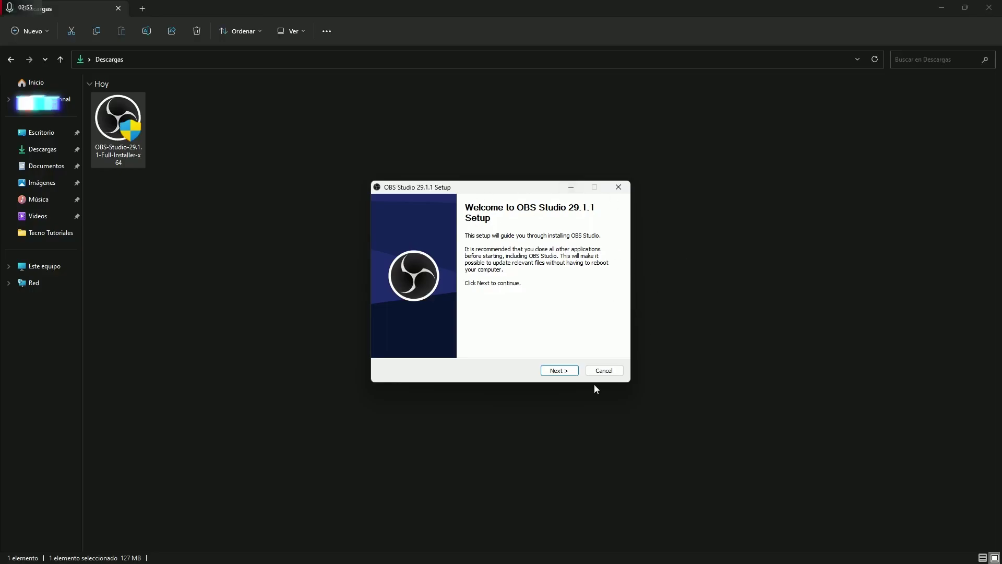
# Install OBS Studio 29.1.1 in C:\Program Files\obs-studio, accepting the license, and finish setup with the program launching
pyautogui.click(558, 373)
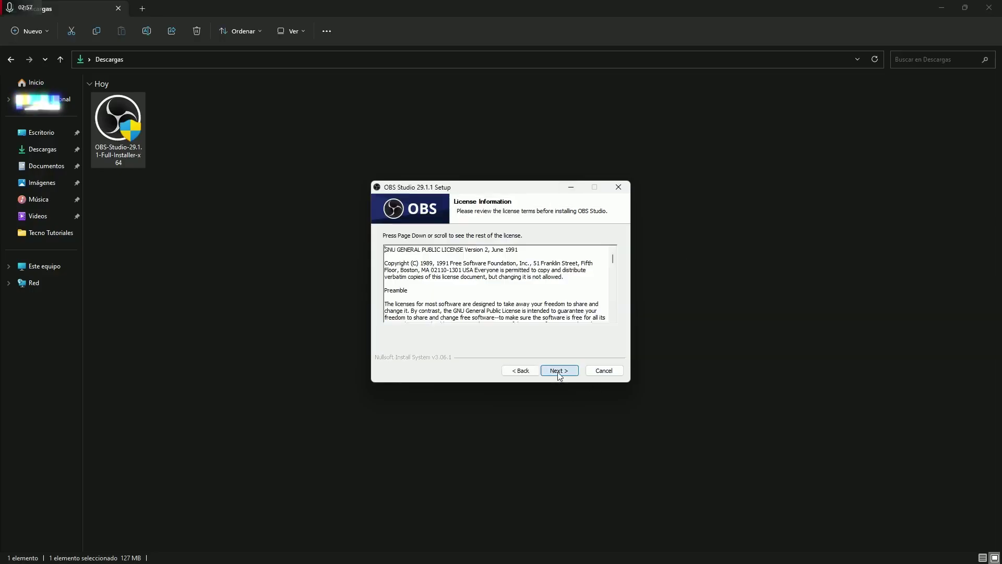
pyautogui.scroll(-6, 461, 296)
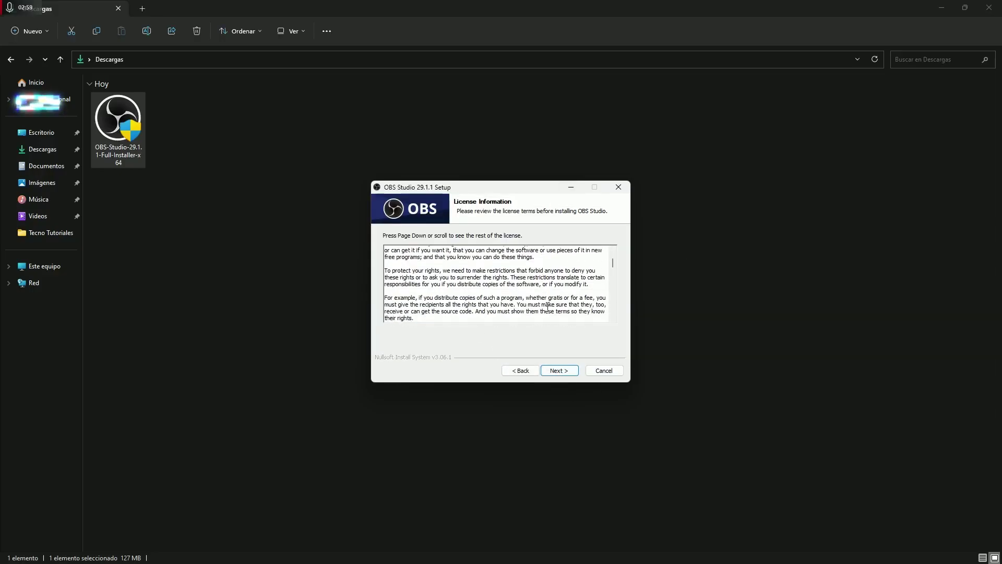
pyautogui.click(558, 371)
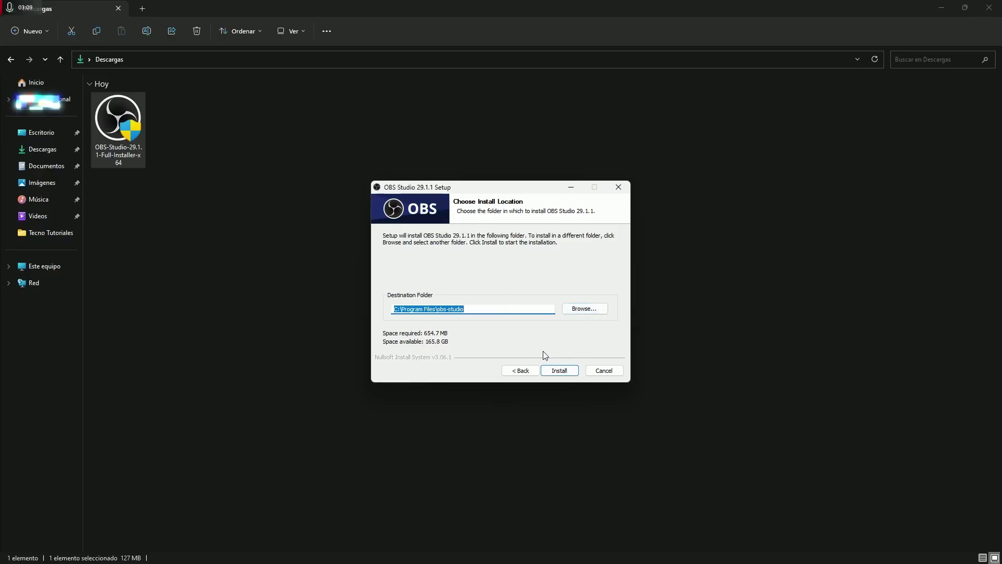
pyautogui.click(555, 370)
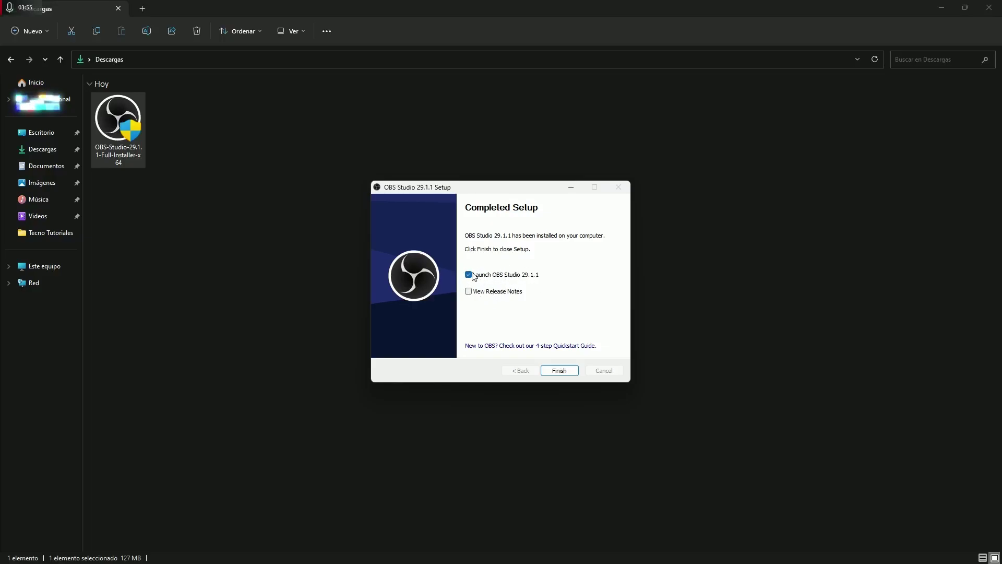
pyautogui.click(558, 370)
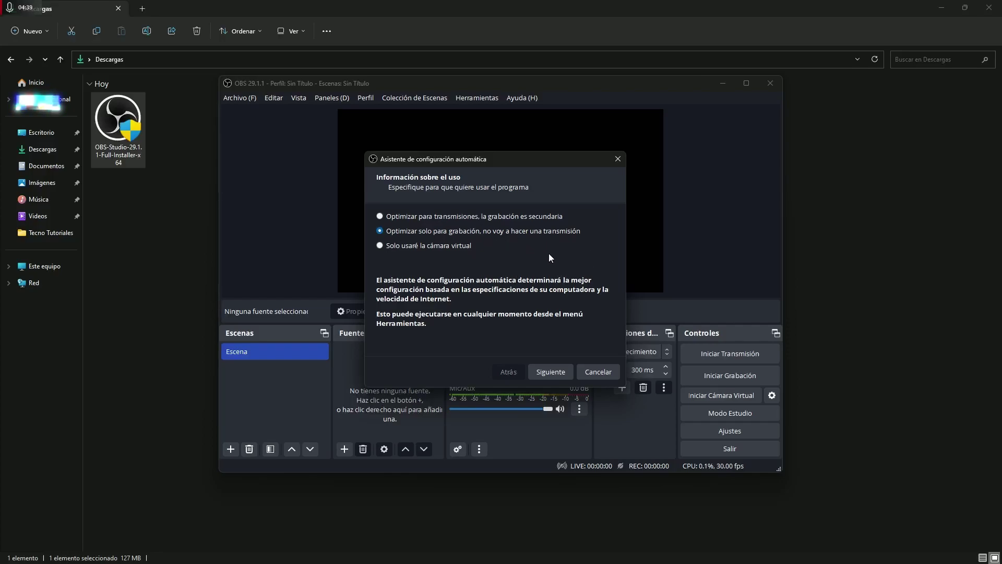
# Apply the automatic configuration for recording only, with the current 1920x1080 base resolution and 60 FPS, and maximize the OBS window
pyautogui.click(556, 373)
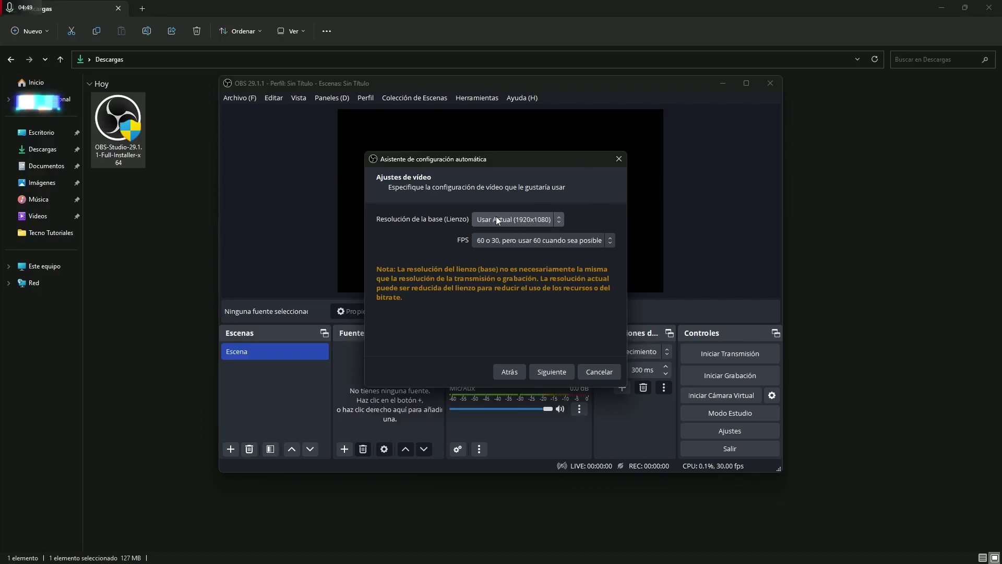
pyautogui.click(561, 239)
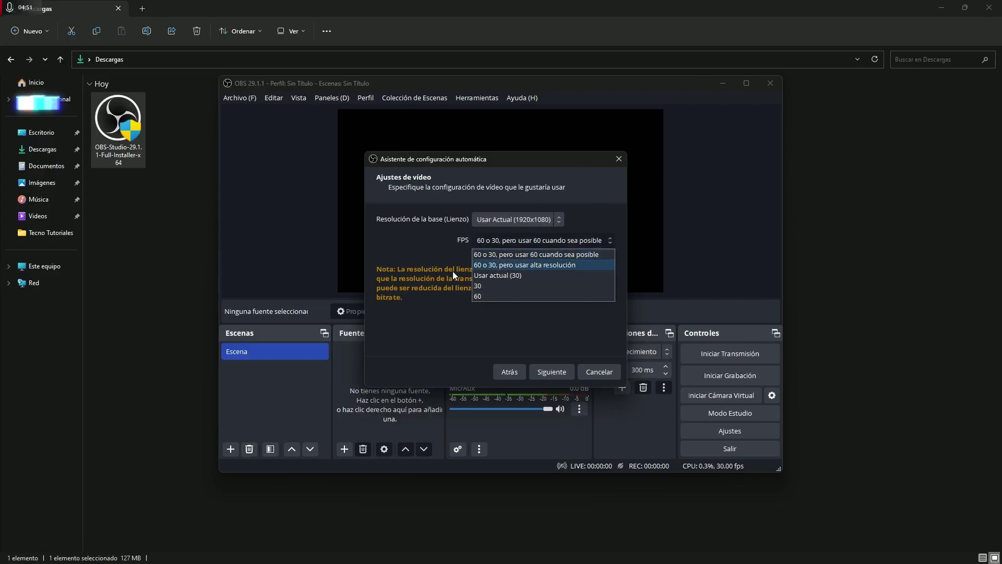
pyautogui.click(523, 297)
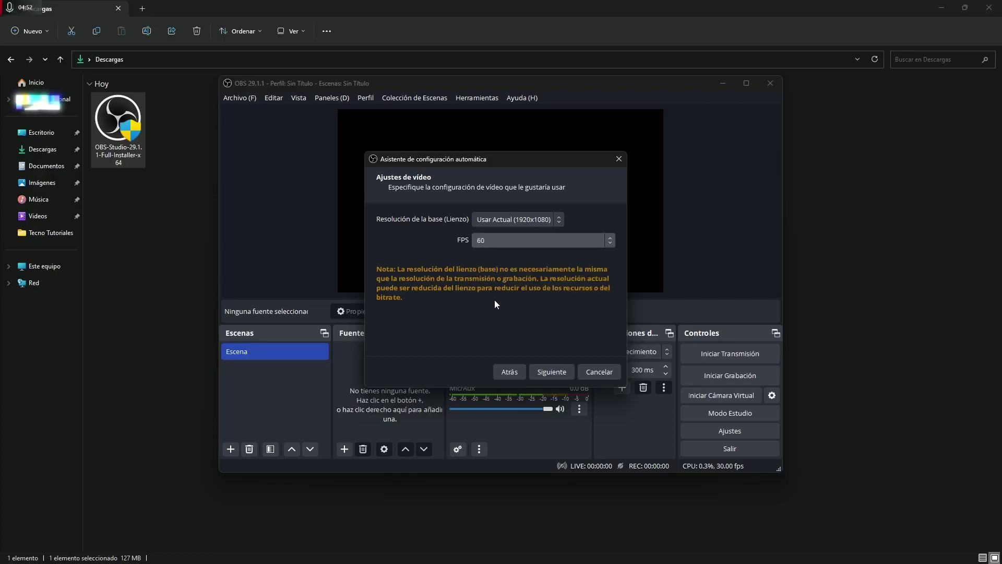
pyautogui.click(551, 372)
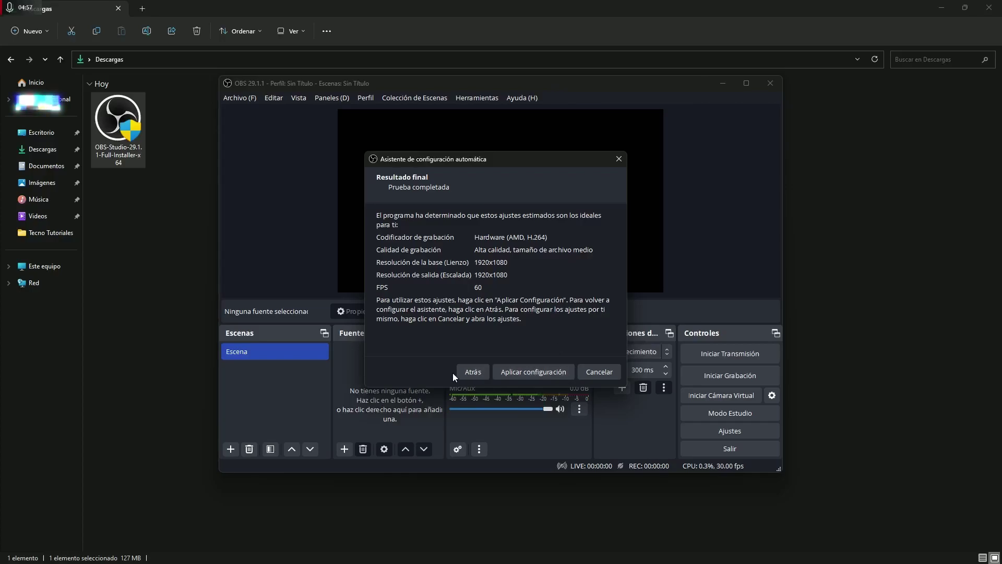
pyautogui.click(522, 373)
pyautogui.click(753, 79)
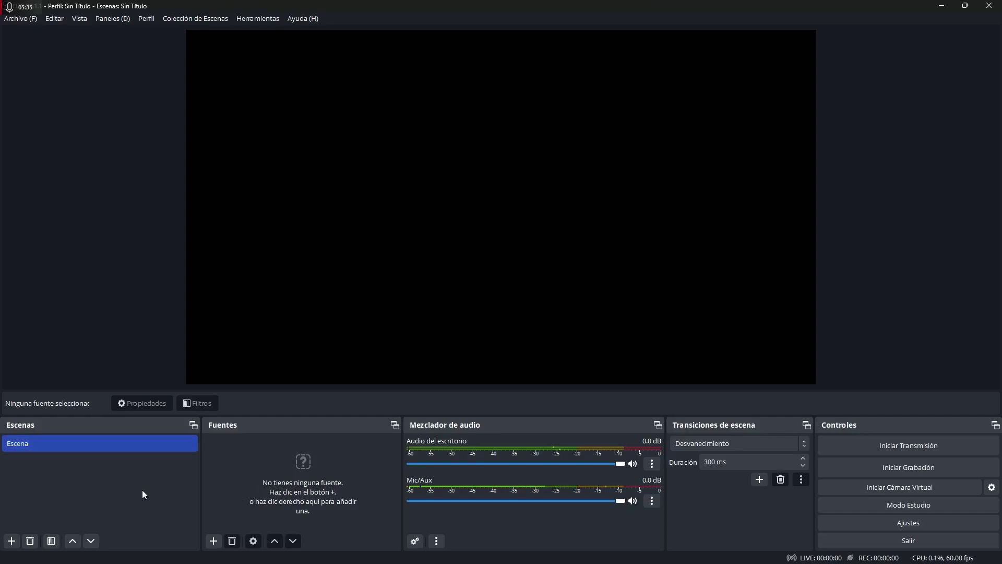
# Add a new Captura de ventana source that captures the Microsoft Edge window
pyautogui.click(213, 541)
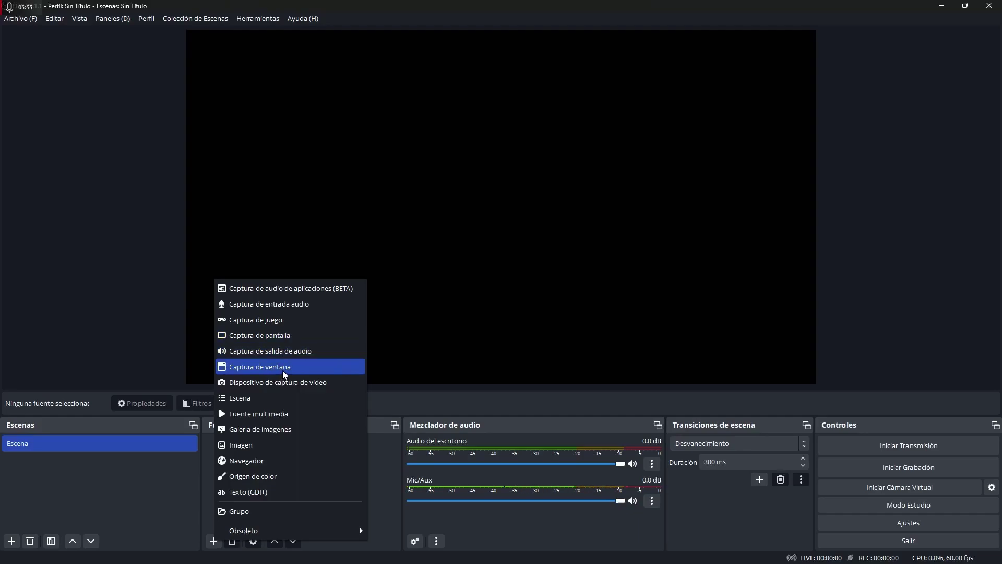
pyautogui.click(314, 373)
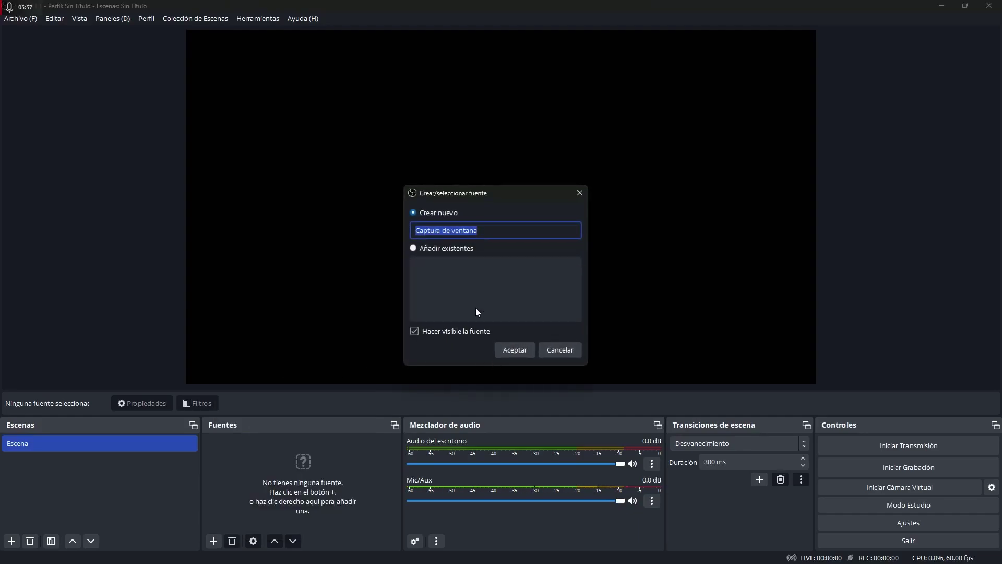
pyautogui.click(515, 350)
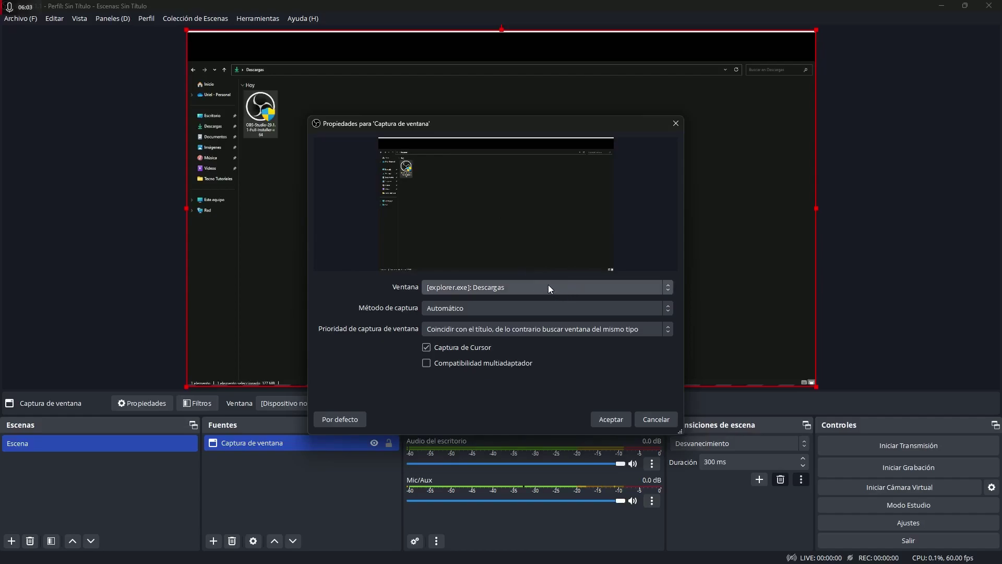
pyautogui.click(564, 291)
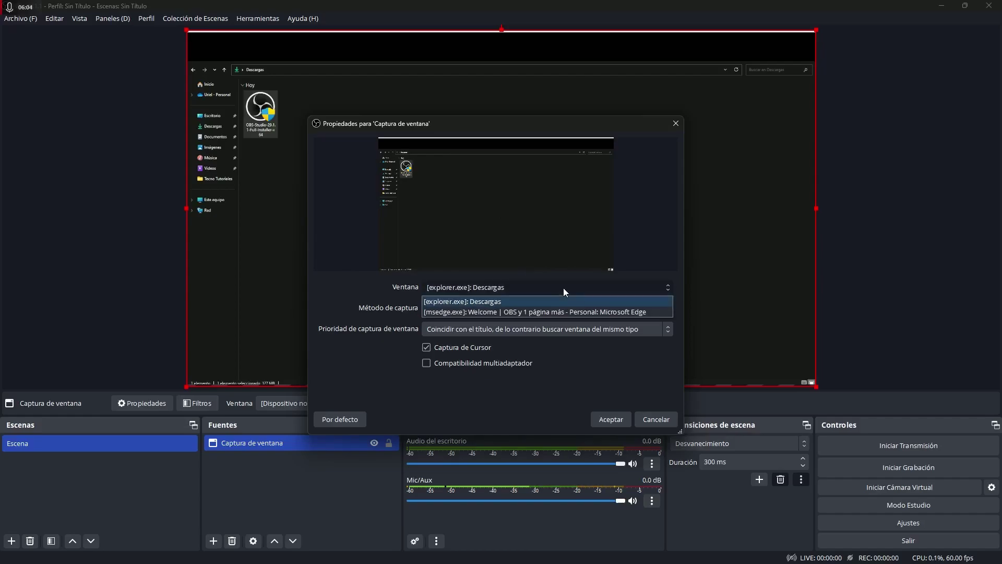
pyautogui.click(515, 312)
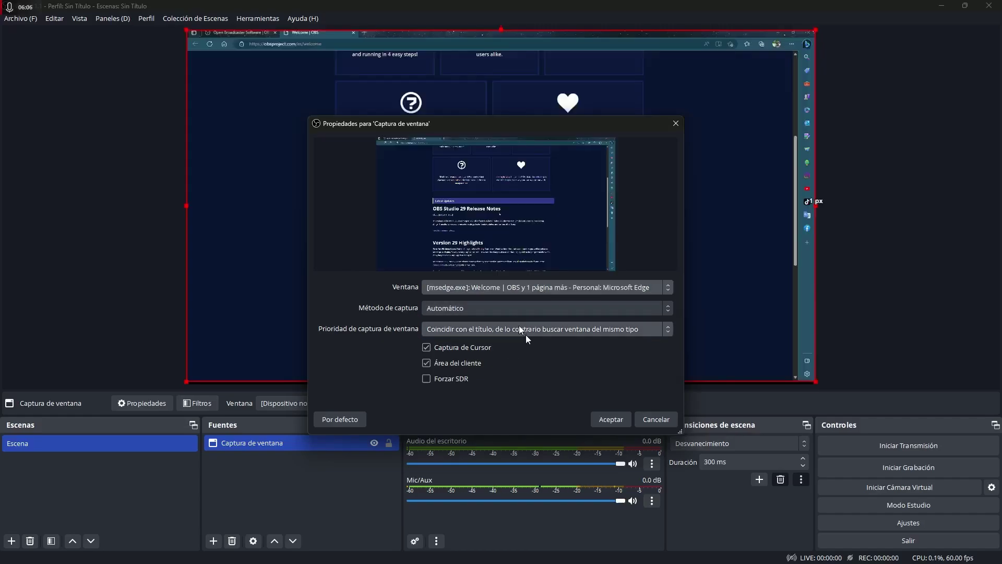
pyautogui.click(614, 421)
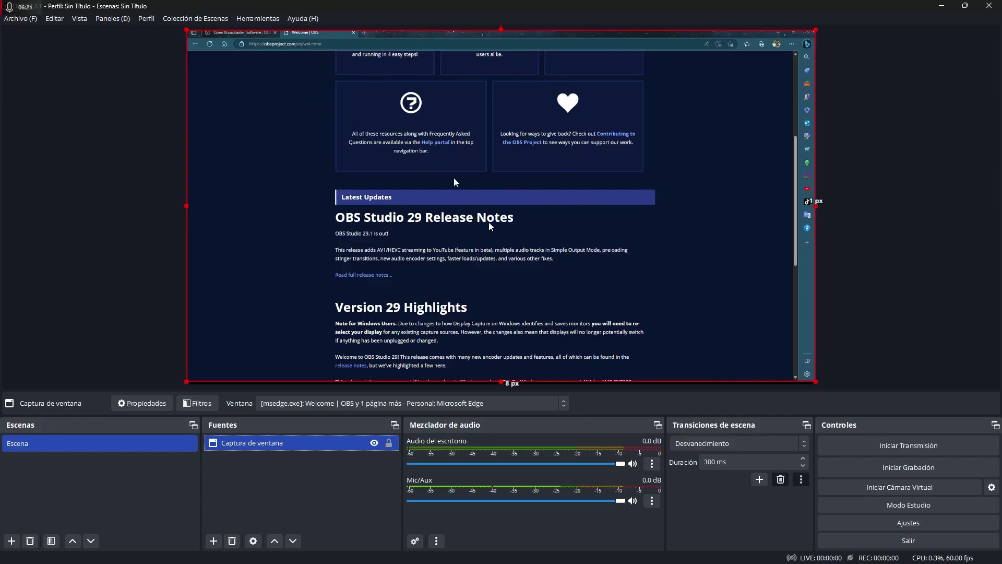
# Check the window capture by opening a new tab in Microsoft Edge, viewing it in OBS, and closing the tab again
pyautogui.click(537, 552)
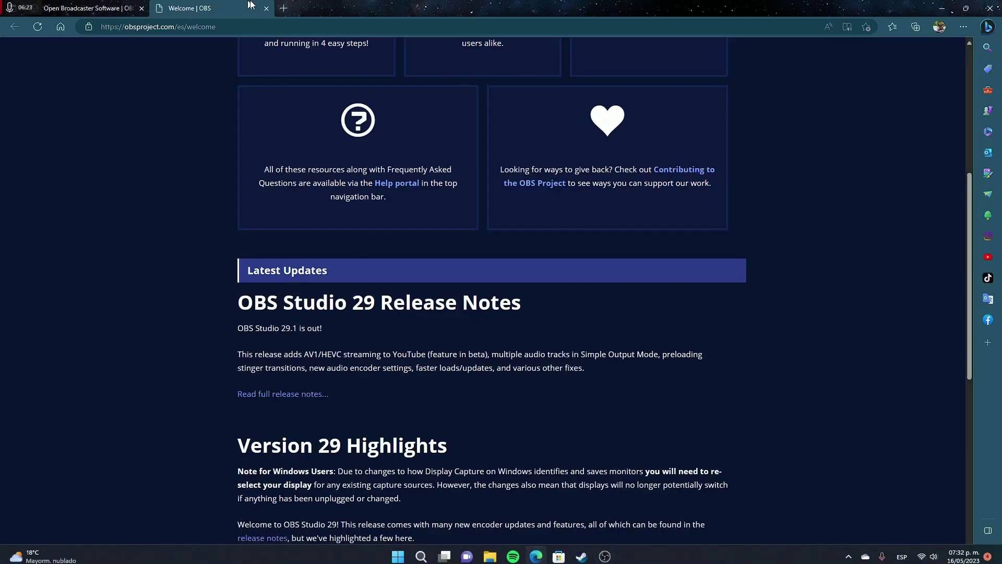
pyautogui.click(284, 9)
pyautogui.click(966, 8)
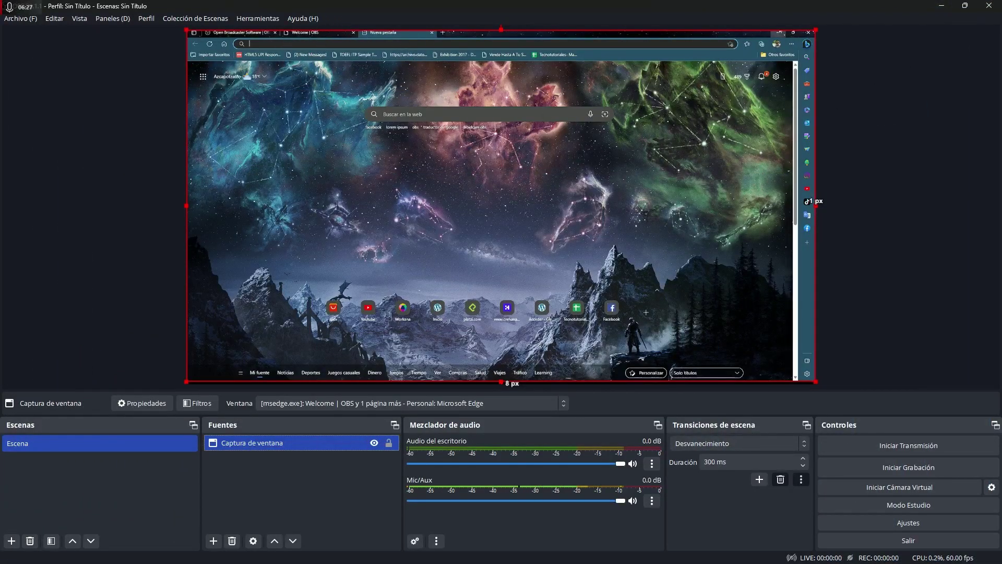
pyautogui.click(536, 551)
pyautogui.moveTo(836, 100); pyautogui.dragTo(856, 4)
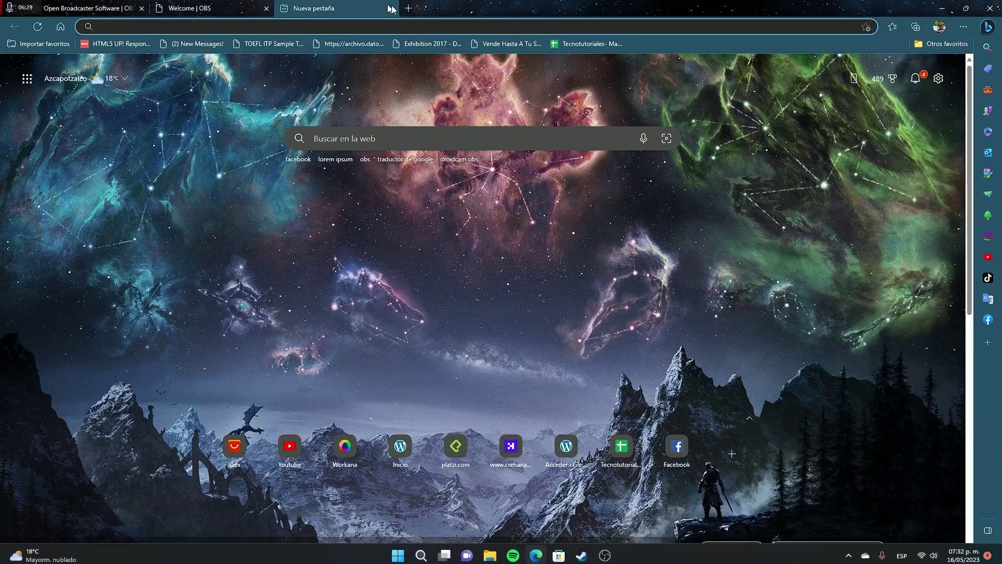
pyautogui.hotkey('ctrl', 'w')
pyautogui.click(940, 7)
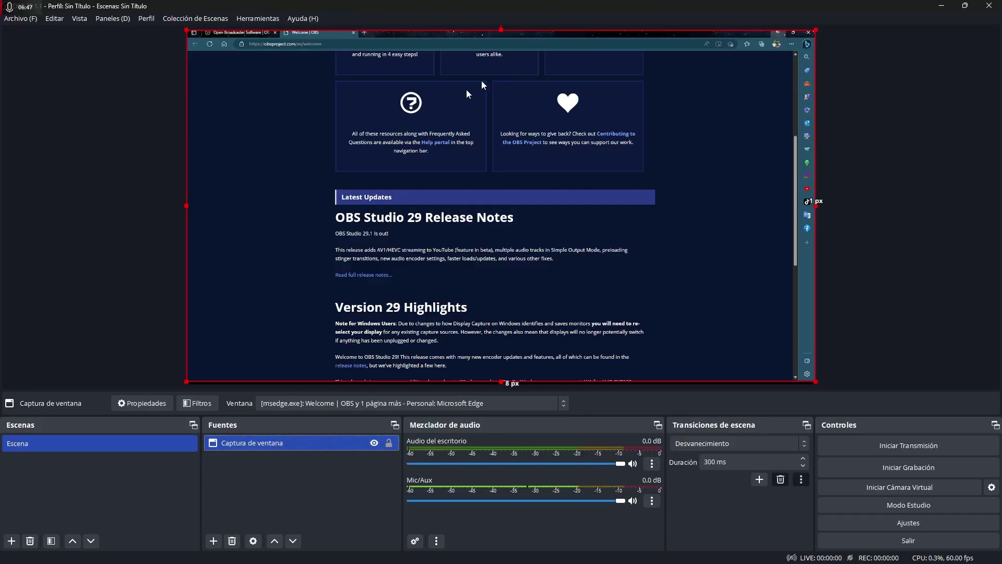
# Hide the Captura de ventana source and create a new visible source named Captura de pantalla
pyautogui.click(374, 444)
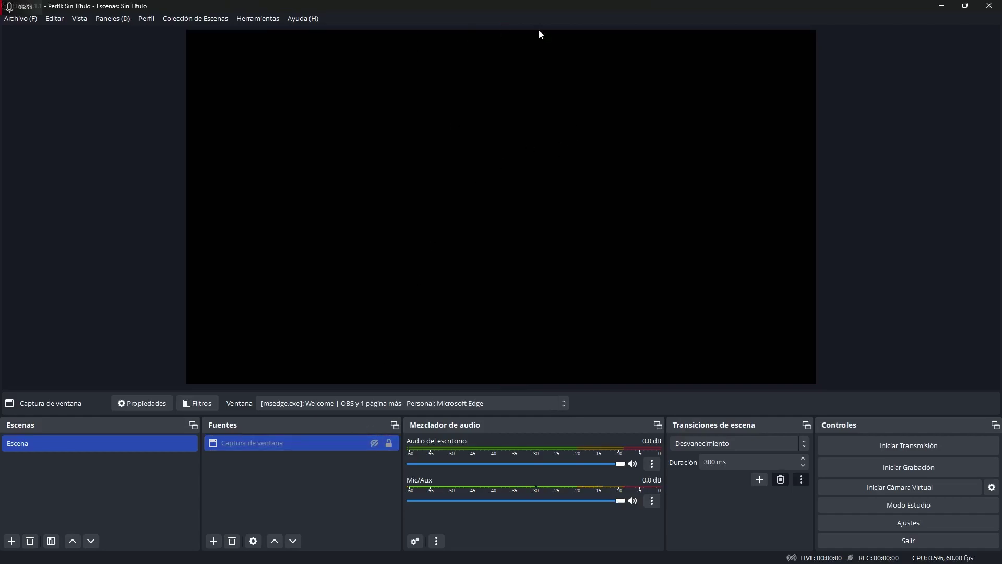
pyautogui.click(213, 542)
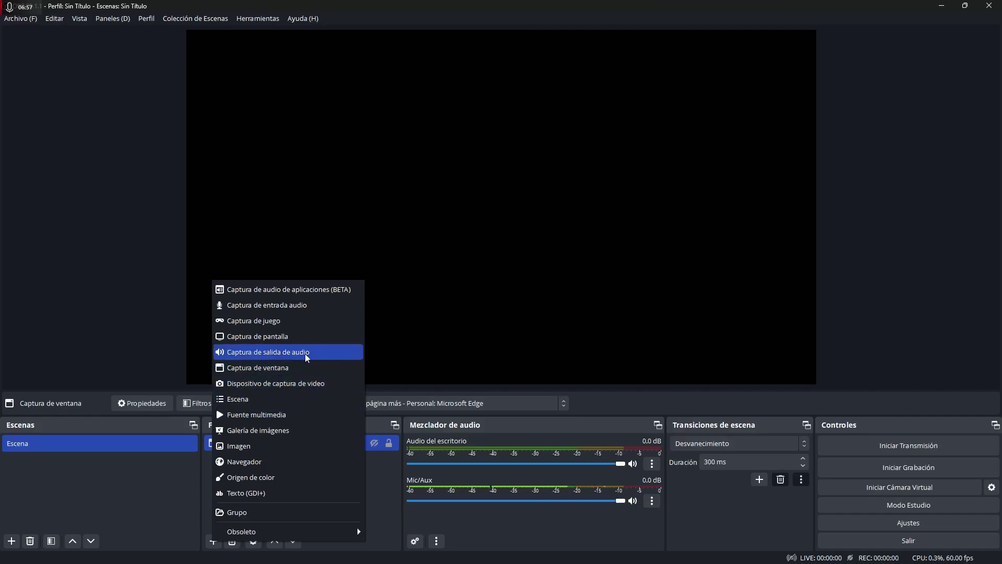
pyautogui.click(296, 339)
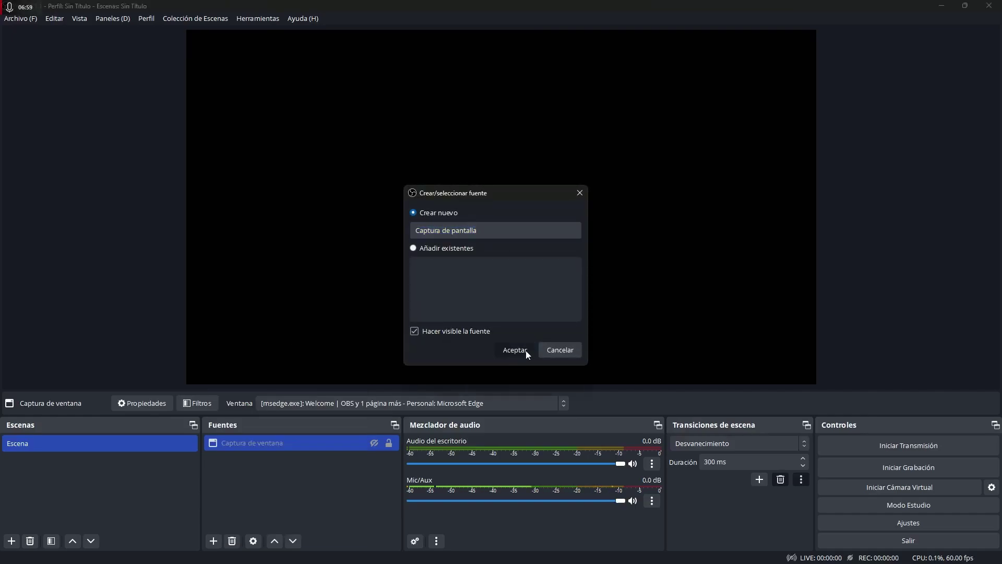
pyautogui.click(521, 350)
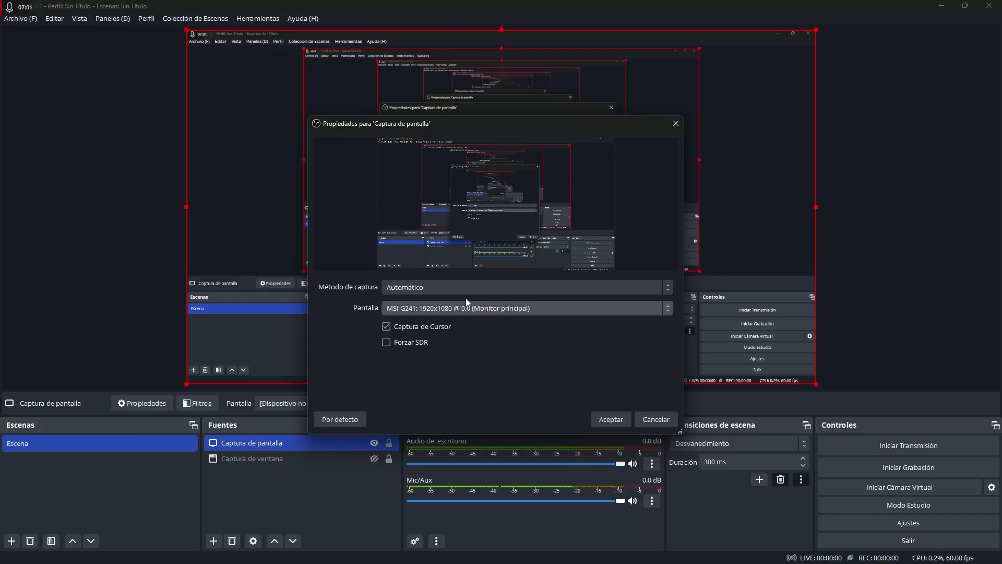
# Confirm the screen capture with the Automático capture method and the main monitor MSI G241: 1920x1080
pyautogui.click(411, 289)
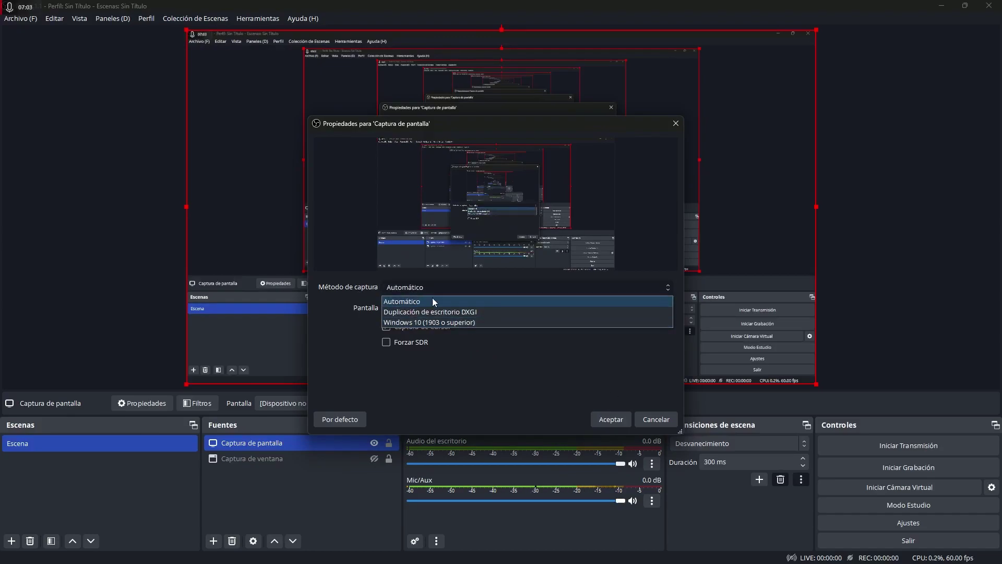
pyautogui.click(493, 367)
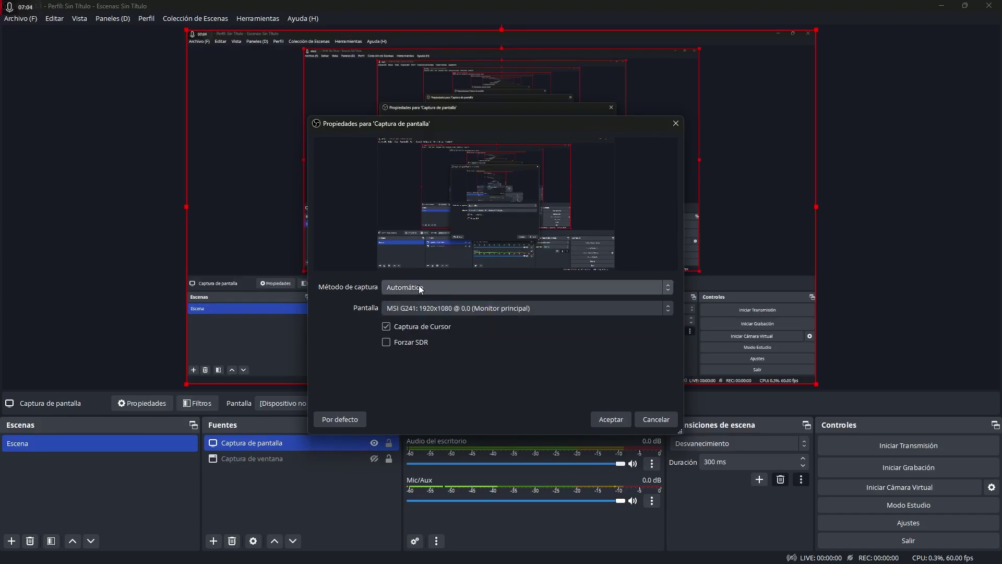
pyautogui.click(480, 311)
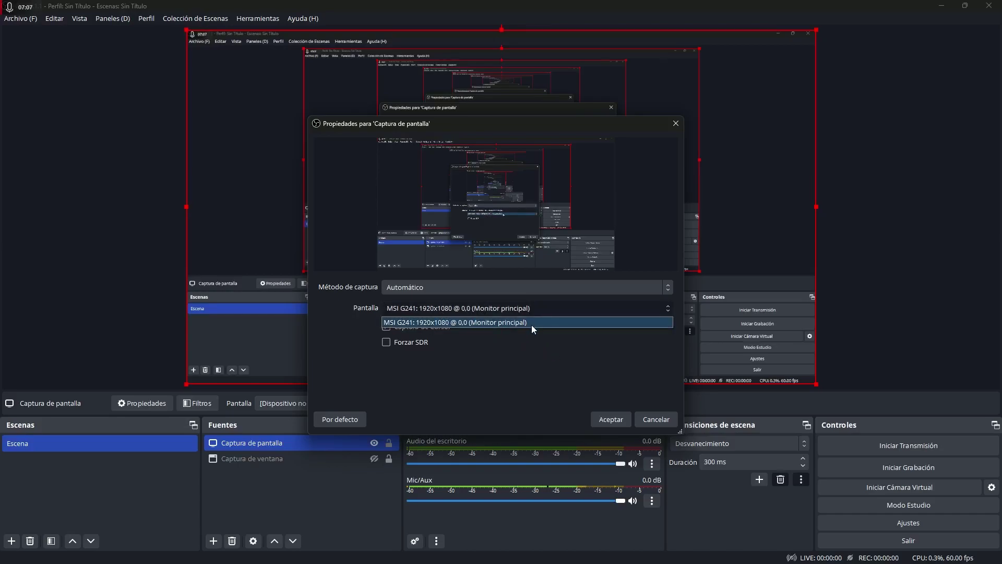
pyautogui.click(504, 322)
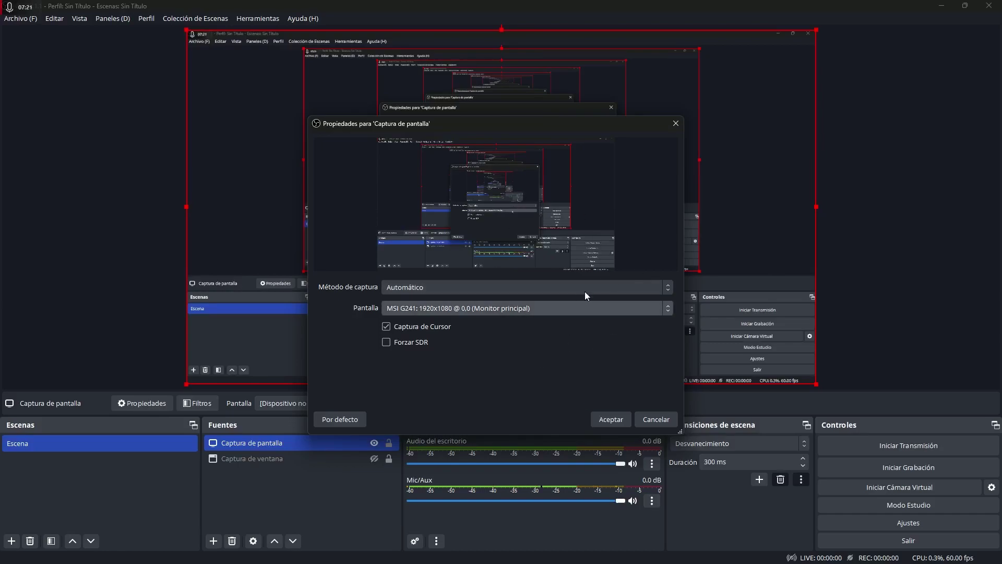
pyautogui.click(610, 420)
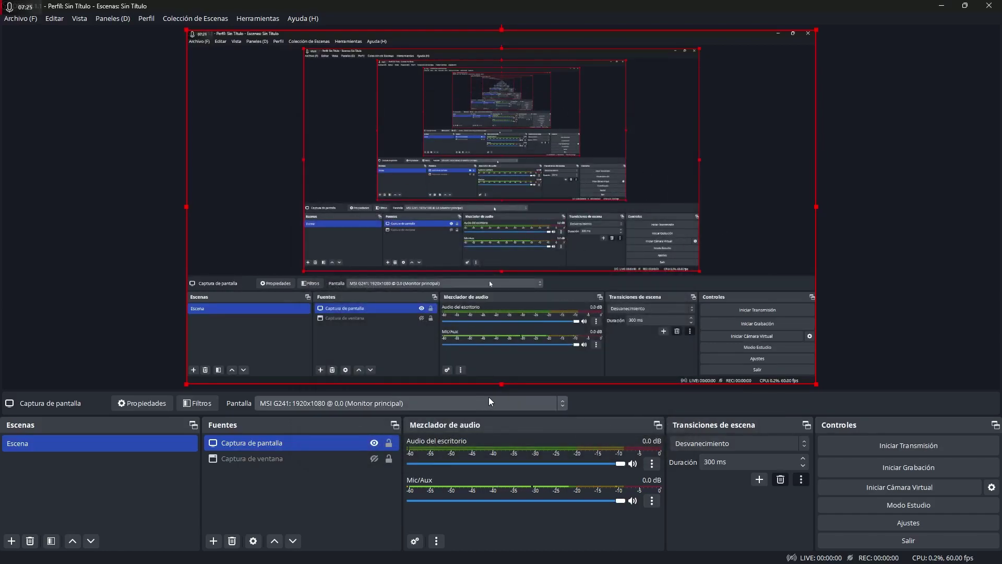
# Switch to the Microsoft Edge window to try out content for the screen capture
pyautogui.moveTo(556, 552)
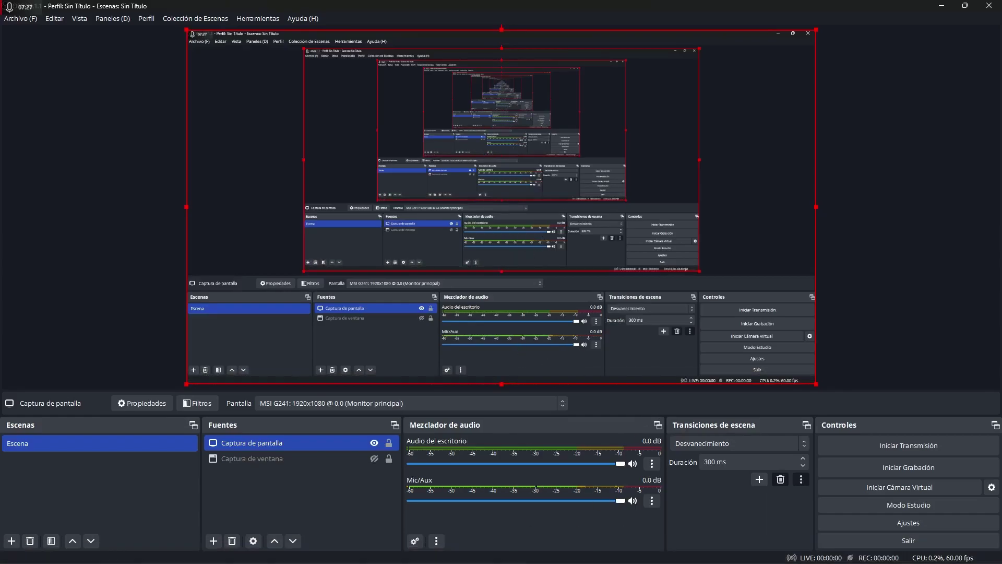
pyautogui.click(536, 551)
pyautogui.doubleClick(550, 8)
pyautogui.moveTo(550, 38); pyautogui.dragTo(497, 98)
pyautogui.click(522, 99)
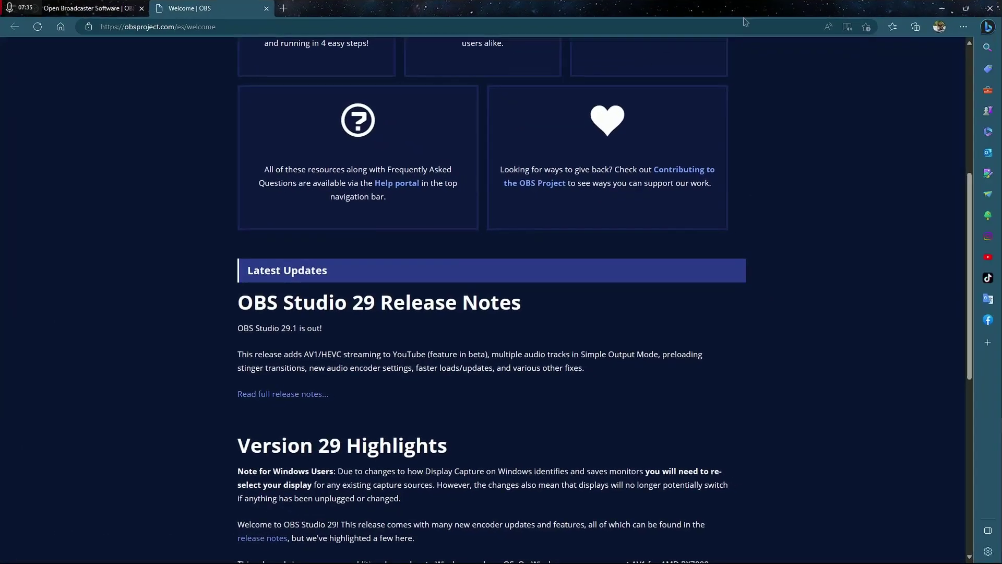
# Return to OBS from Microsoft Edge and record a short test of the screen capture
pyautogui.click(939, 9)
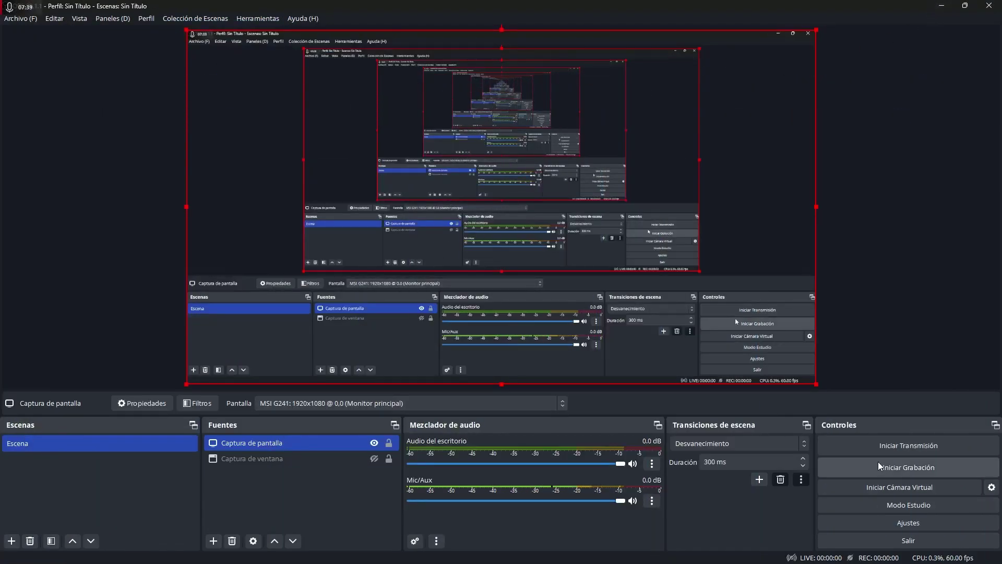
pyautogui.click(910, 472)
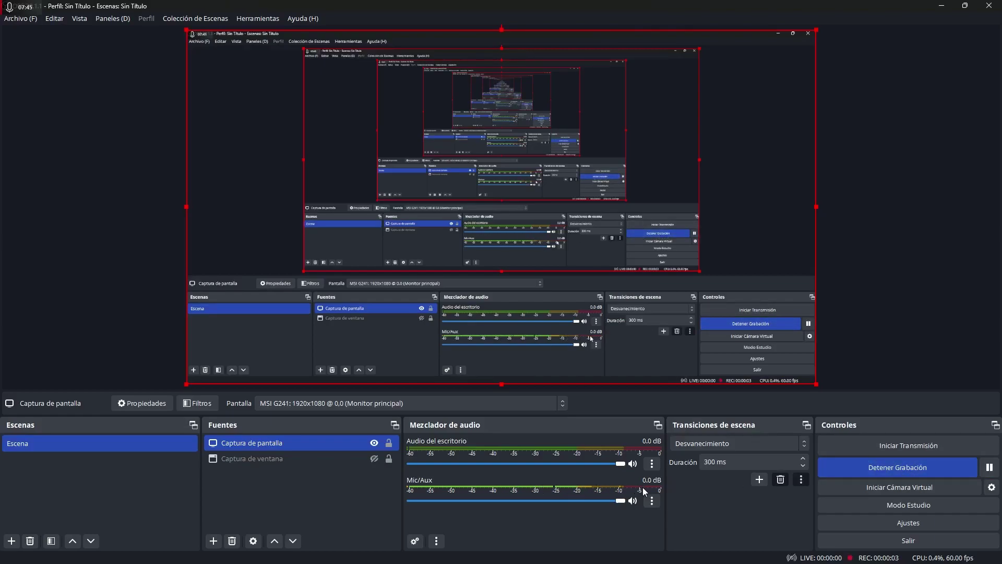
pyautogui.click(873, 469)
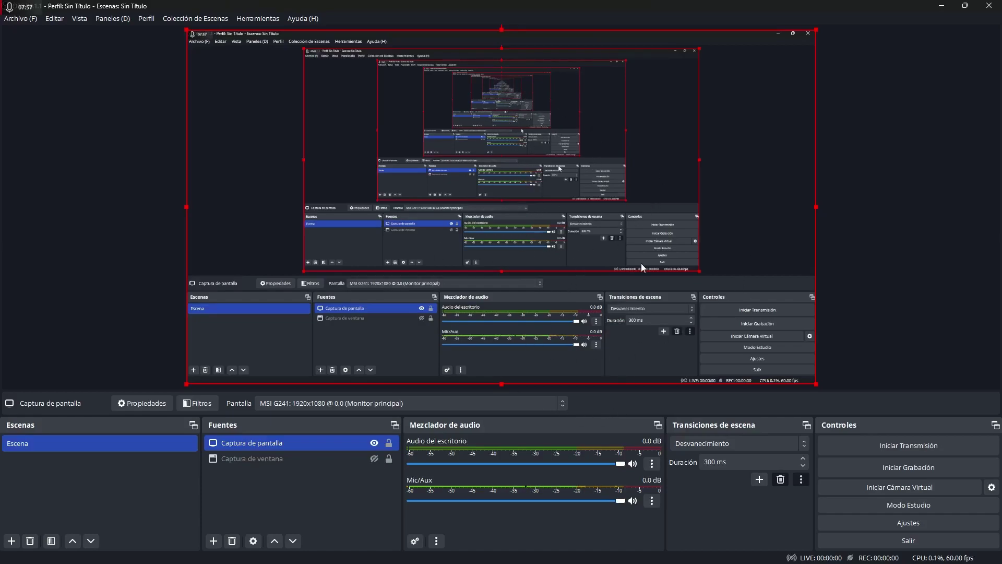
# Examine the resolution and FPS in the Vídeo settings, and the recording path in the Salida settings
pyautogui.click(19, 23)
pyautogui.press('Escape')
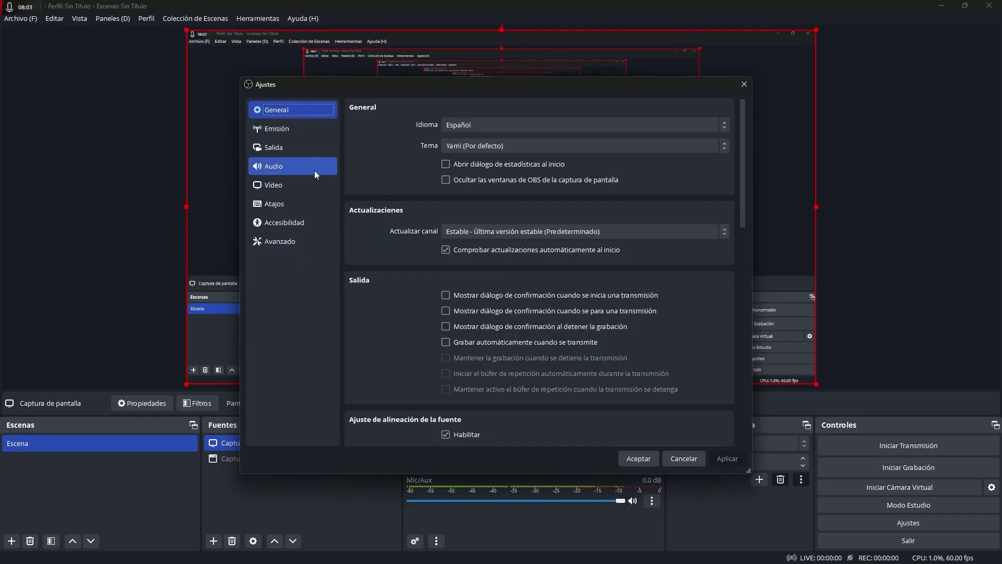
pyautogui.click(309, 185)
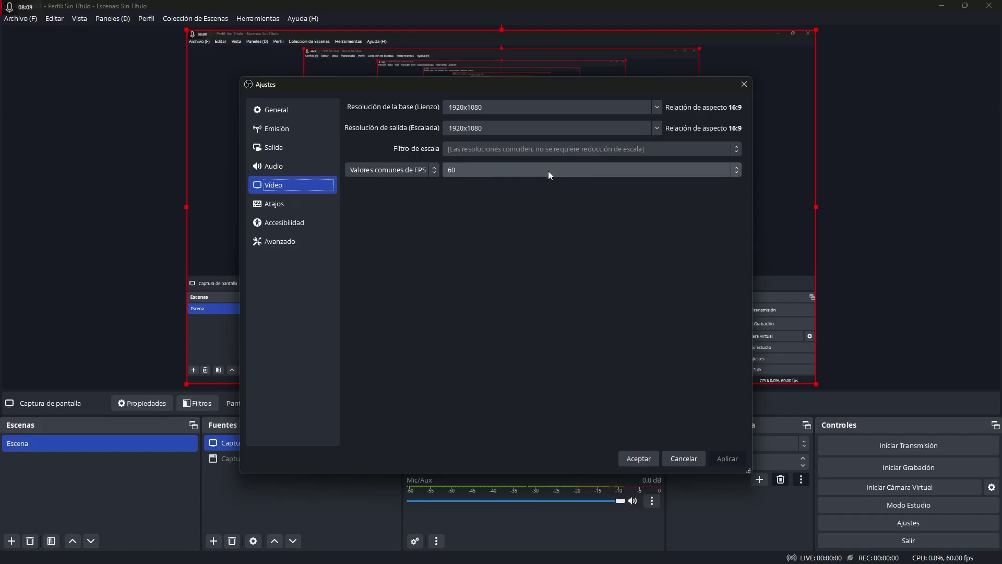
pyautogui.click(293, 146)
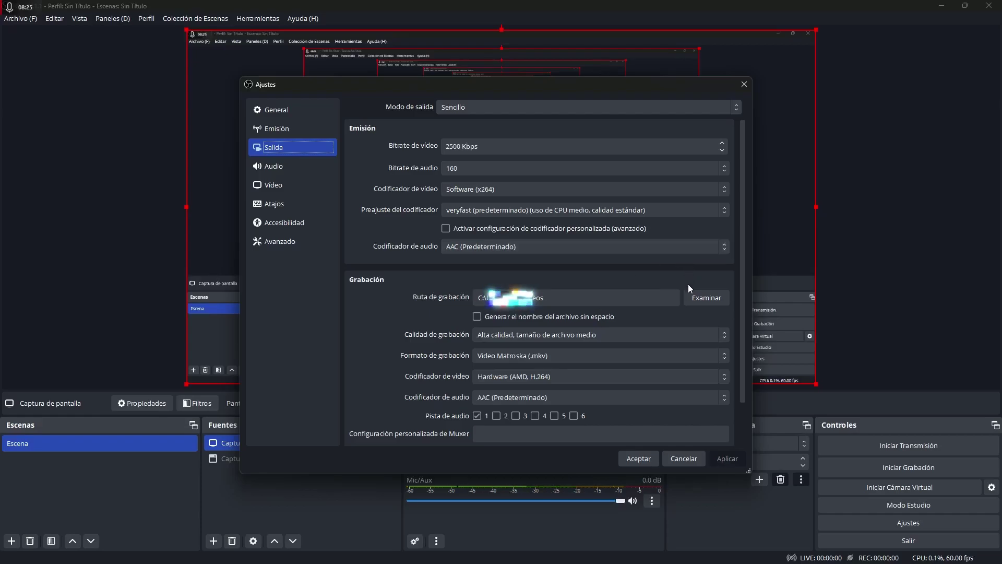
pyautogui.click(706, 298)
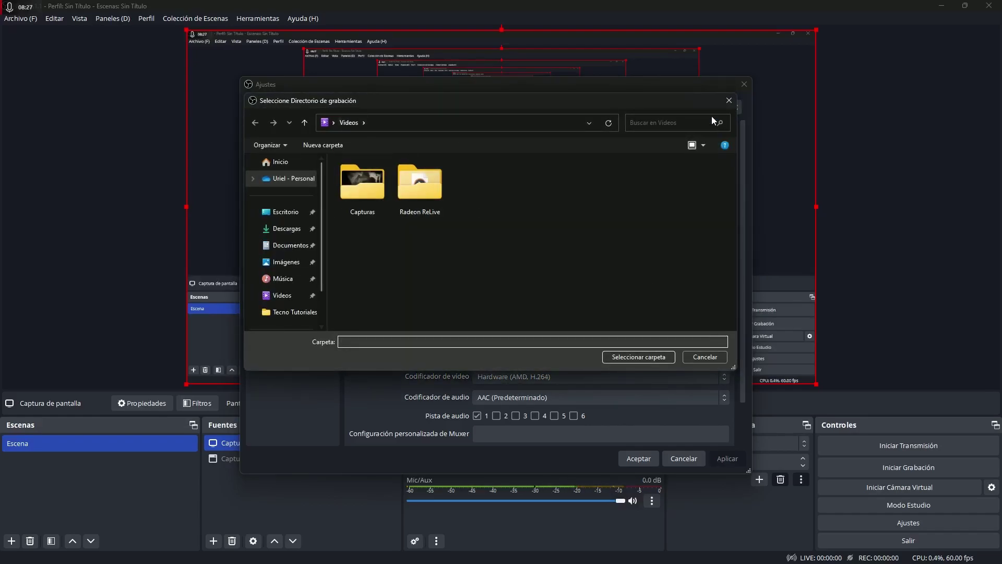
pyautogui.click(730, 101)
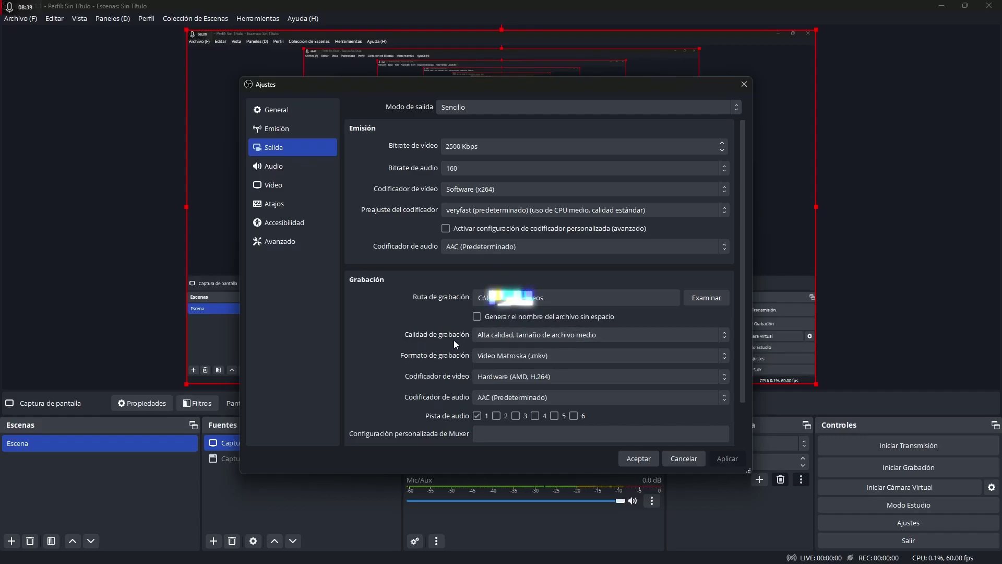
# Keep recording quality at Alta calidad, tamaño de archivo medio, set the recording format to MPEG-4 (.mp4), and save the settings
pyautogui.click(563, 339)
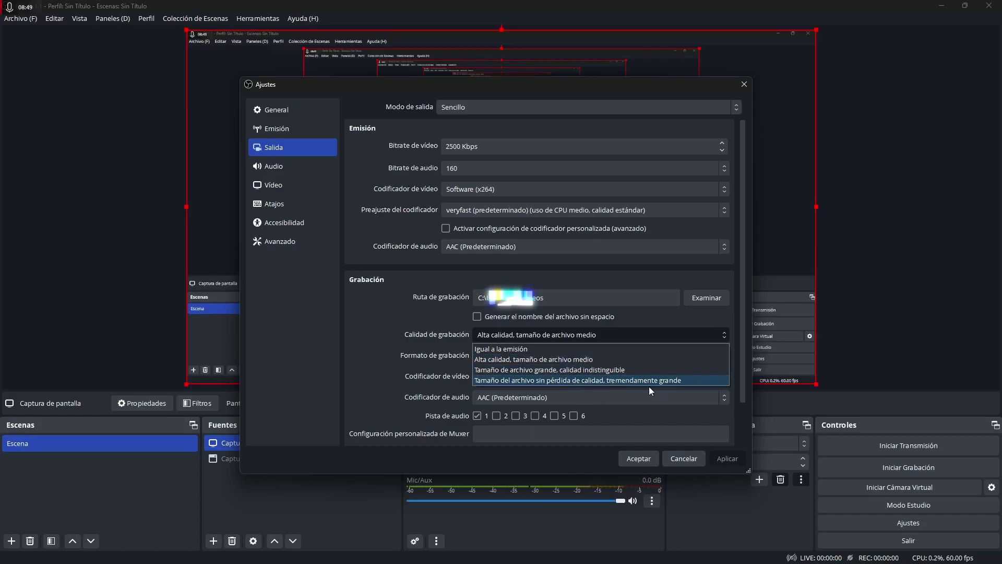
pyautogui.click(575, 362)
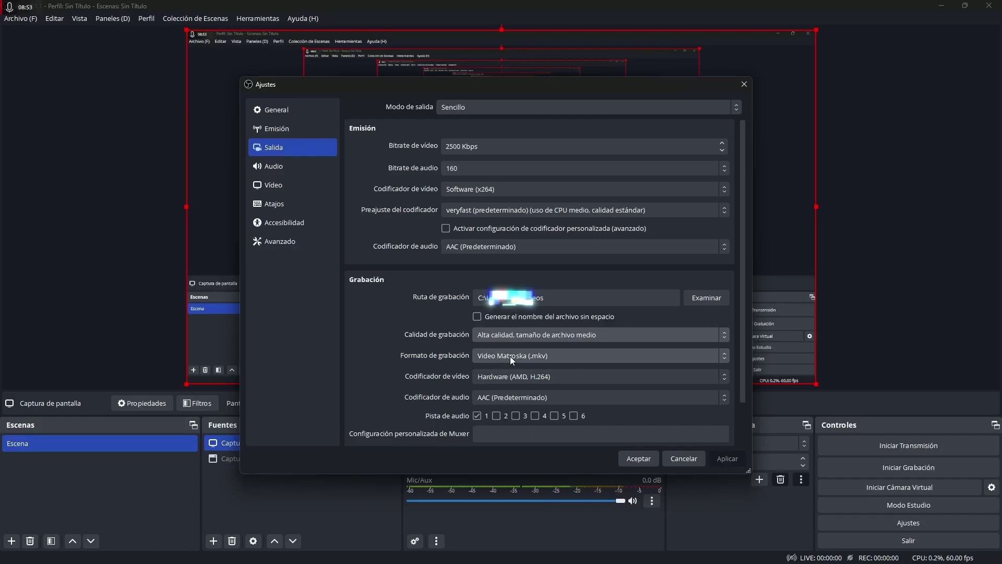
pyautogui.click(550, 357)
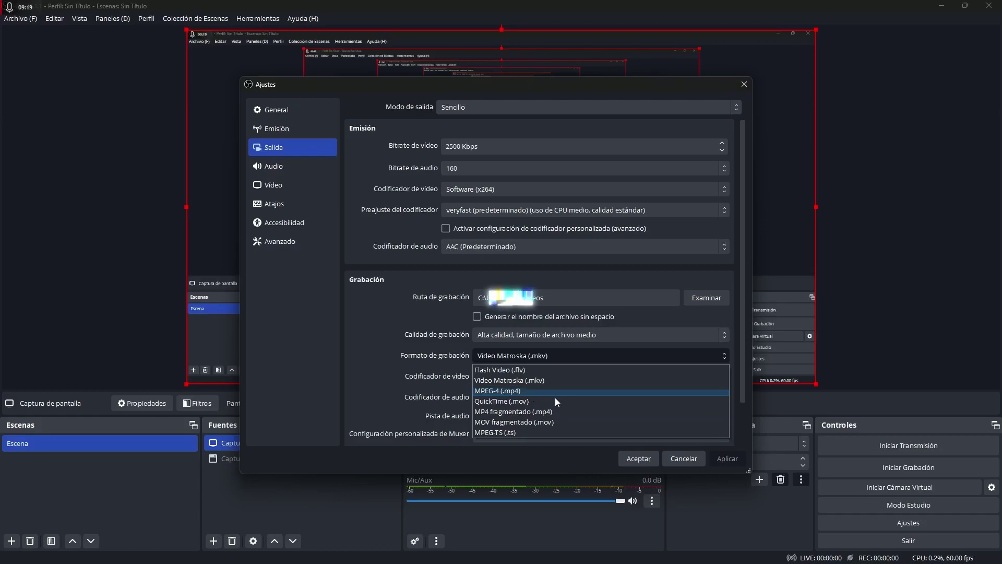
pyautogui.click(521, 392)
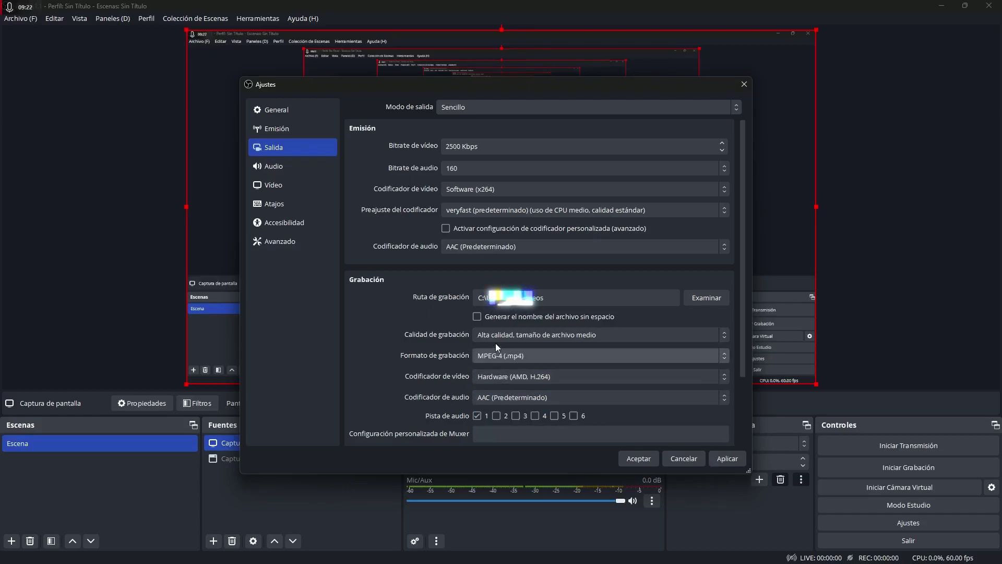
pyautogui.click(569, 374)
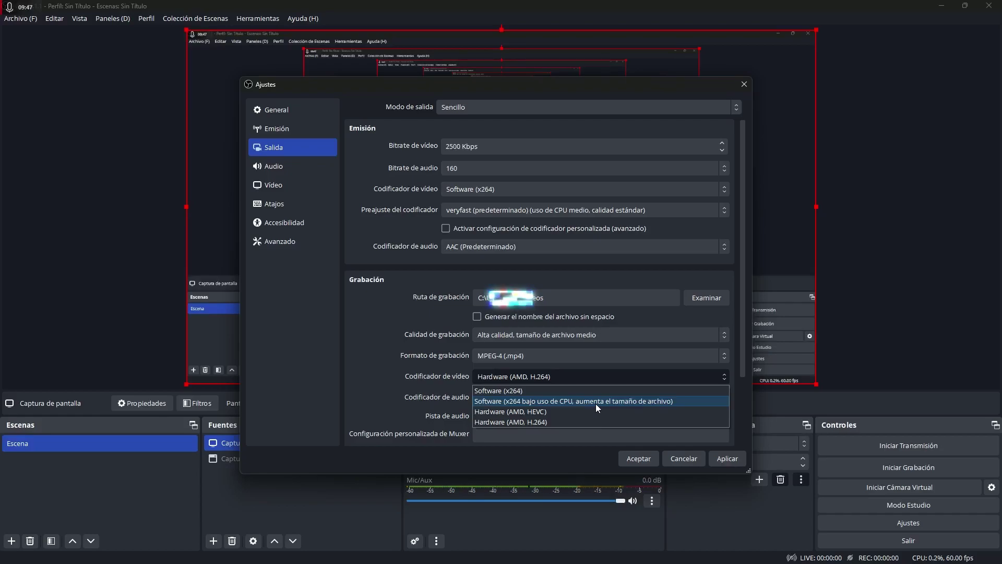
pyautogui.click(386, 374)
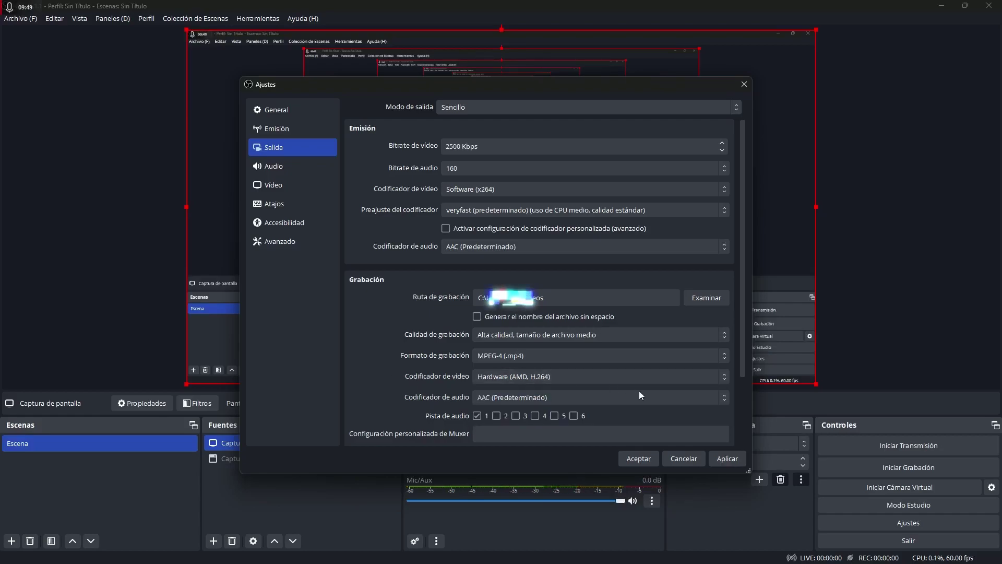
pyautogui.scroll(-1, 558, 366)
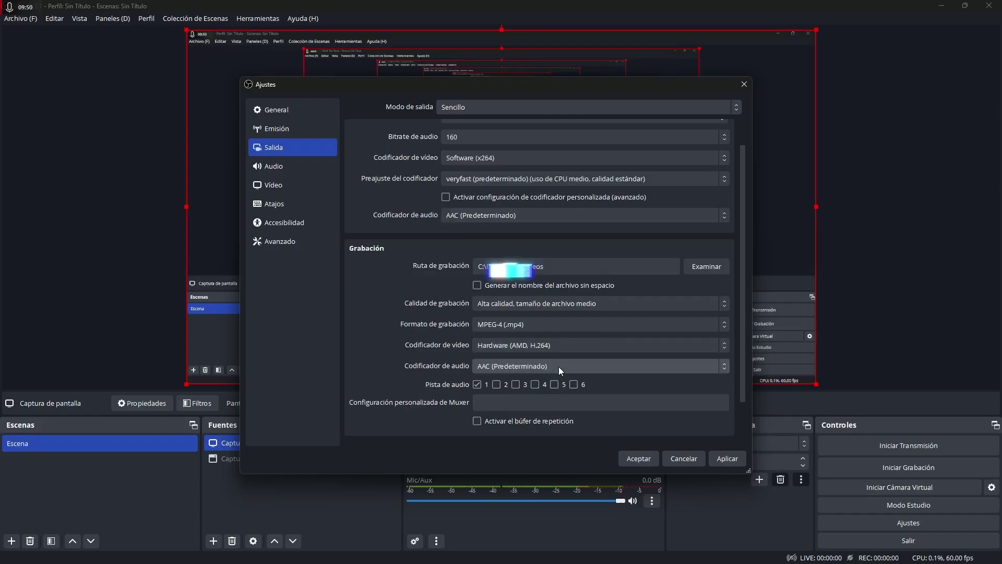
pyautogui.click(639, 459)
# Record a short test clip in OBS and play it back from the Videos folder in File Explorer, returning to OBS
pyautogui.click(894, 467)
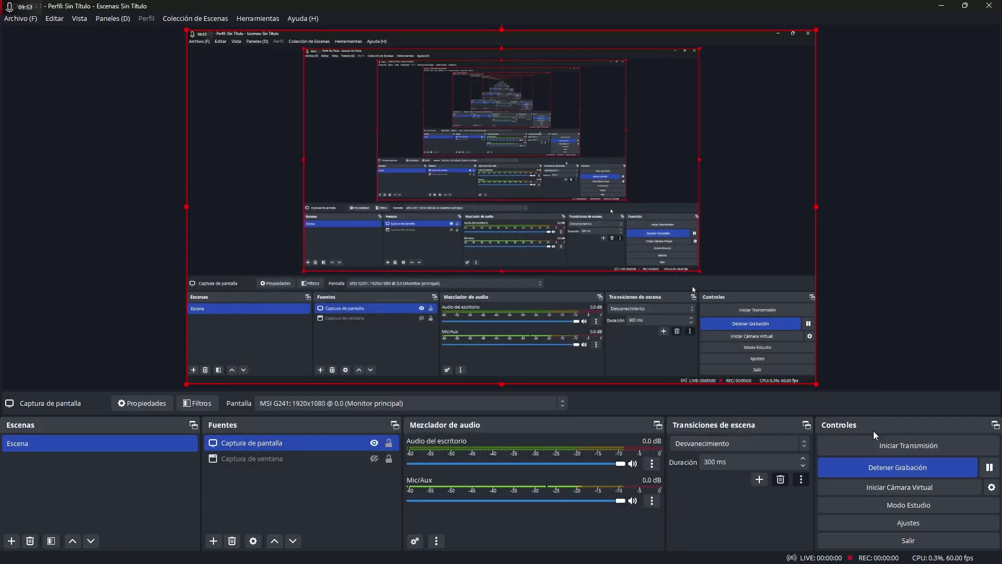
pyautogui.click(904, 471)
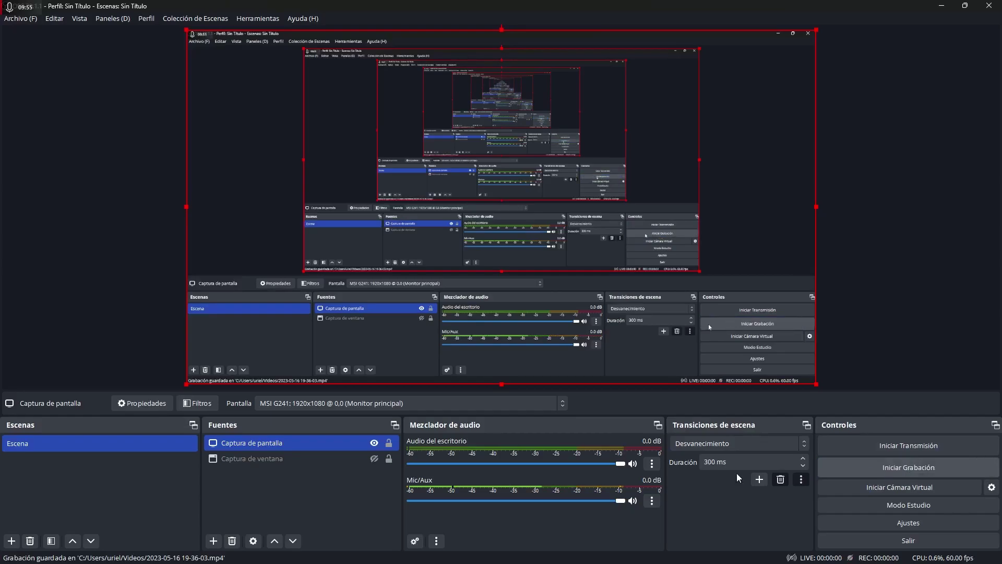
pyautogui.click(490, 558)
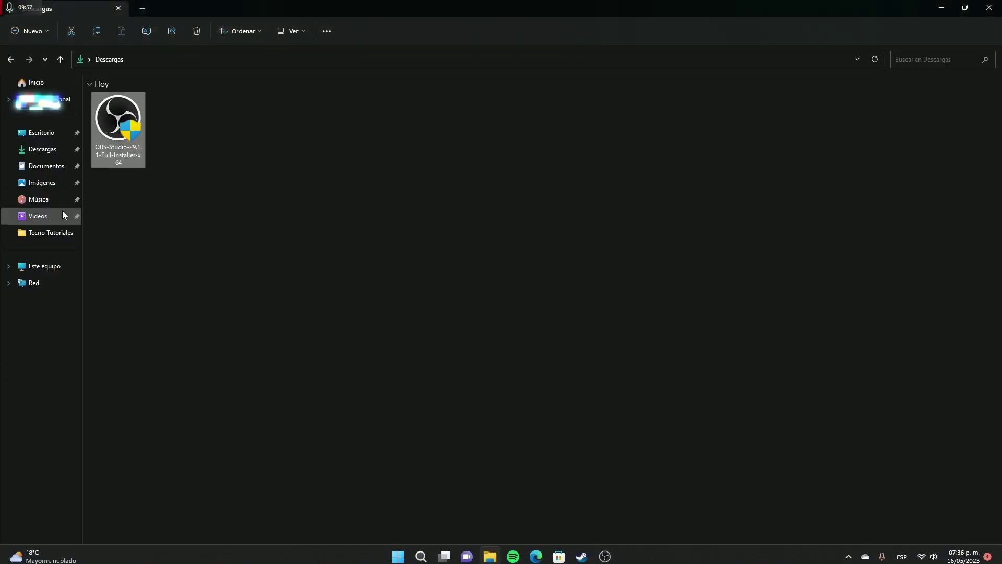
pyautogui.click(21, 216)
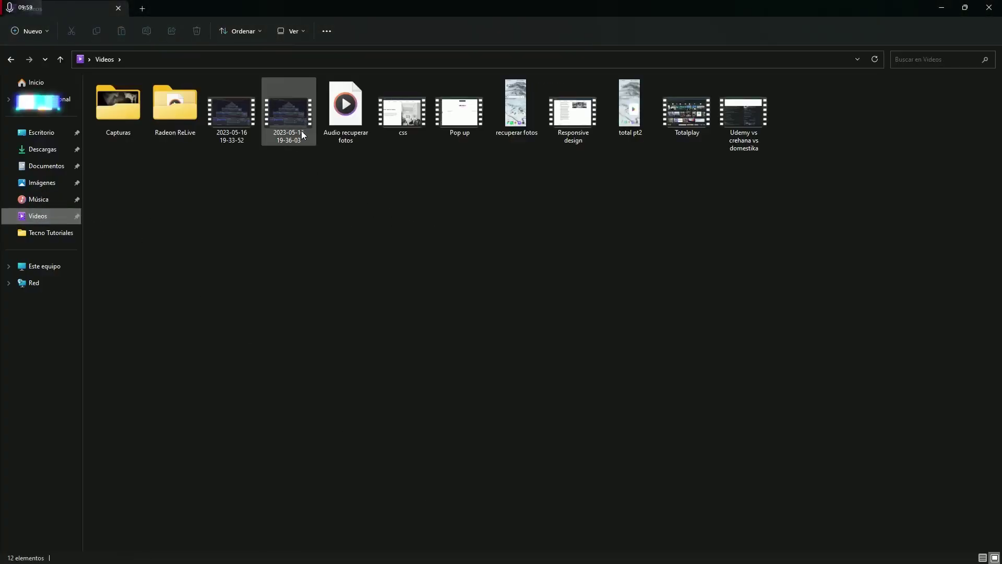
pyautogui.doubleClick(290, 108)
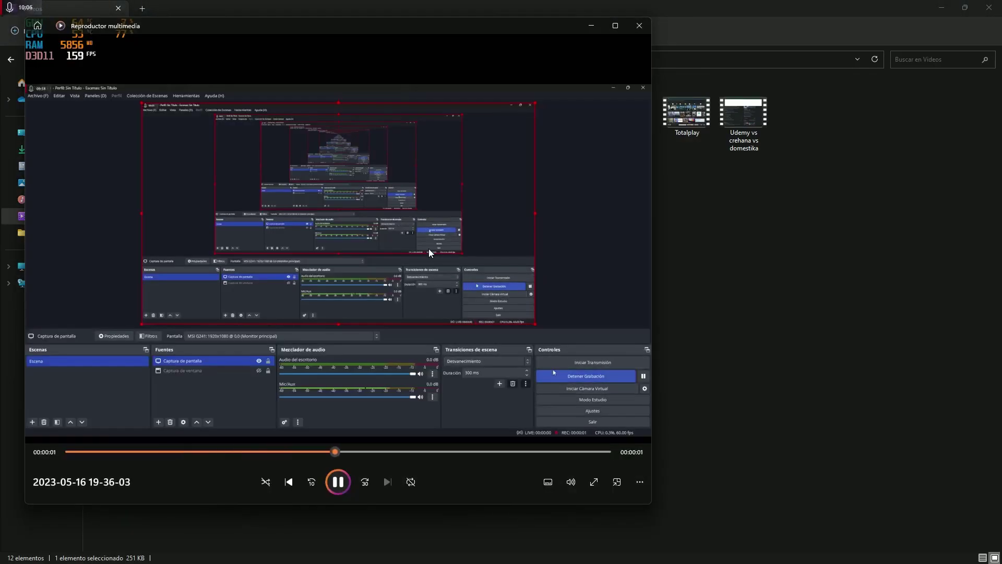
pyautogui.click(338, 482)
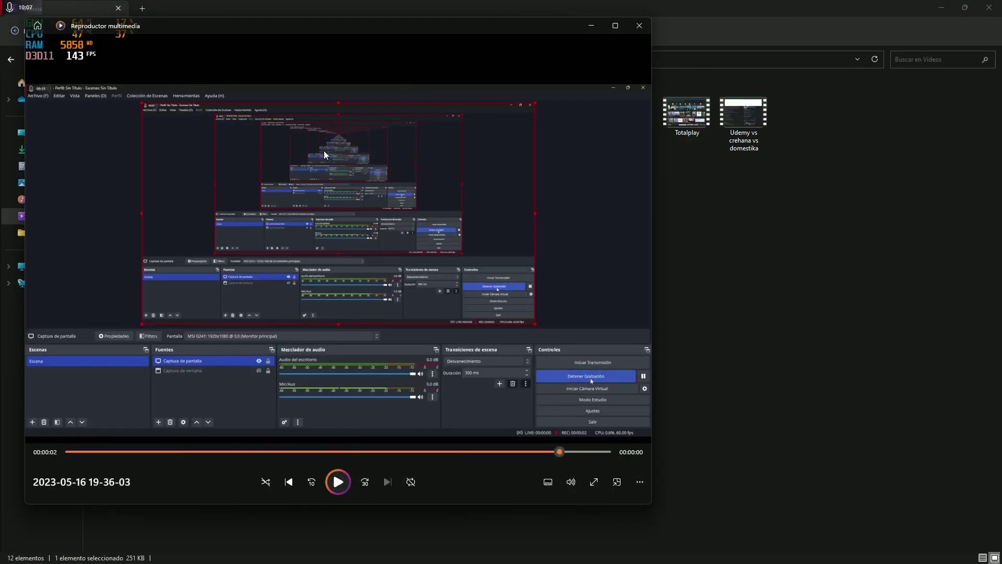
pyautogui.click(640, 25)
pyautogui.click(943, 7)
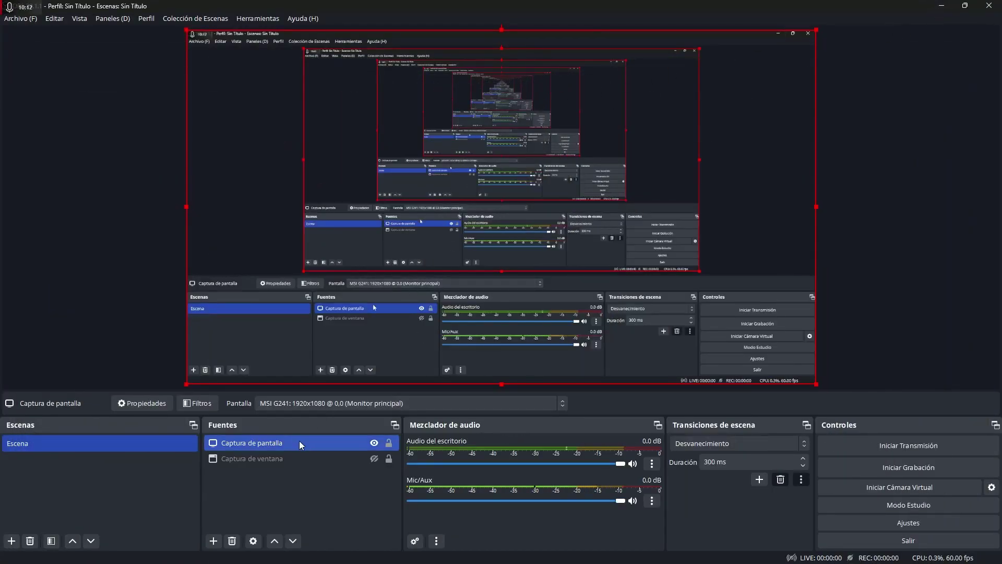
# Show the Captura de ventana source and place it above Captura de pantalla in the source order
pyautogui.keyDown('ctrl'); pyautogui.click(356, 459); pyautogui.keyUp('ctrl')
pyautogui.click(374, 459)
pyautogui.click(331, 459)
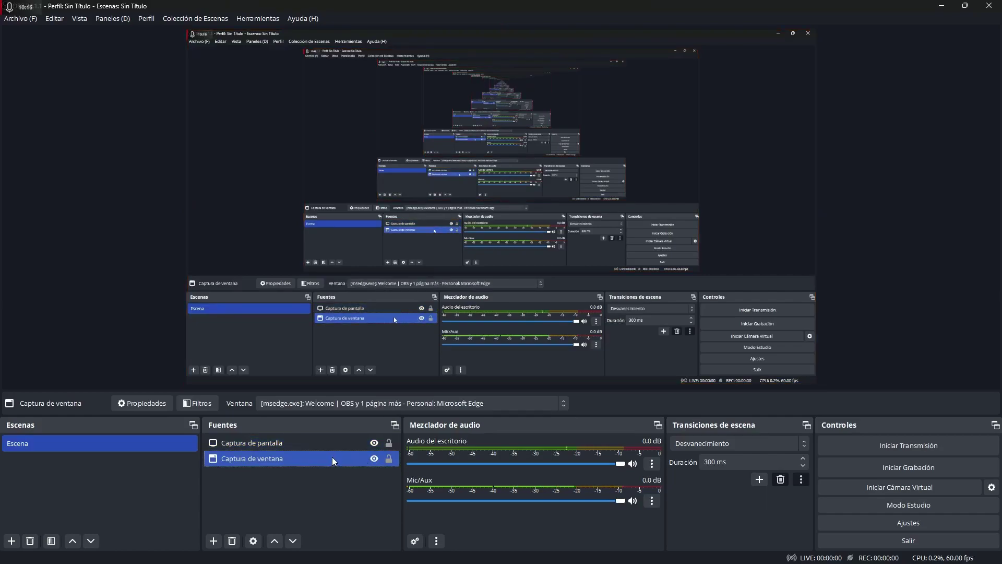
pyautogui.moveTo(291, 457); pyautogui.dragTo(289, 441)
# Check the Captura de ventana properties, keep them as they are, and shrink the source to a small inset in the canvas's lower-left corner
pyautogui.doubleClick(353, 443)
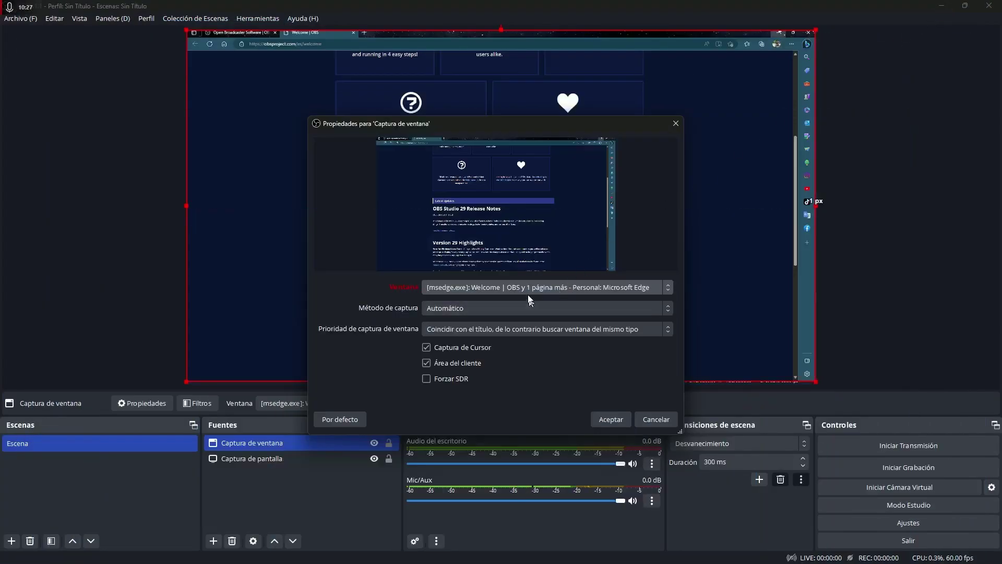
pyautogui.click(612, 420)
pyautogui.moveTo(816, 32); pyautogui.dragTo(319, 300)
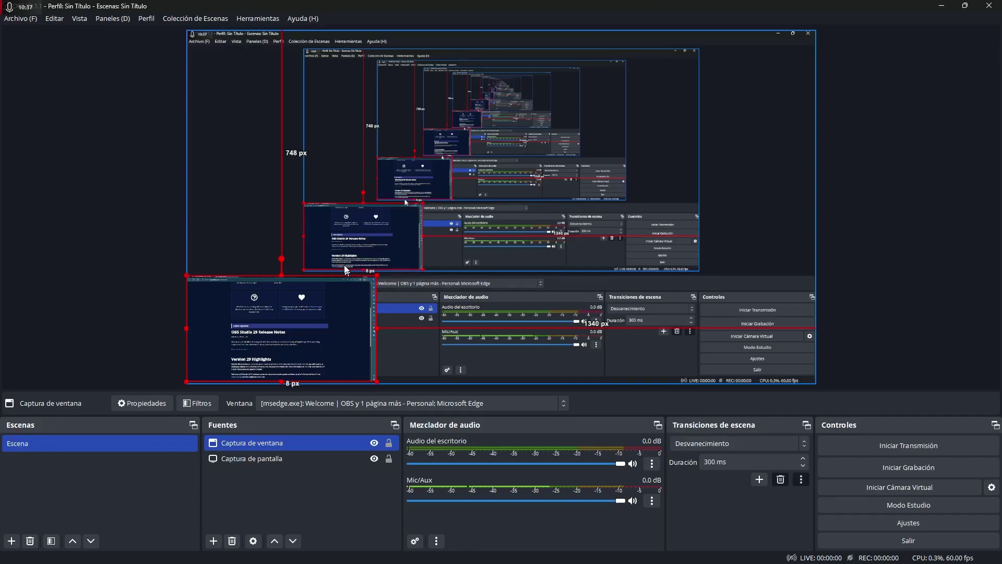
pyautogui.moveTo(375, 276); pyautogui.dragTo(244, 339)
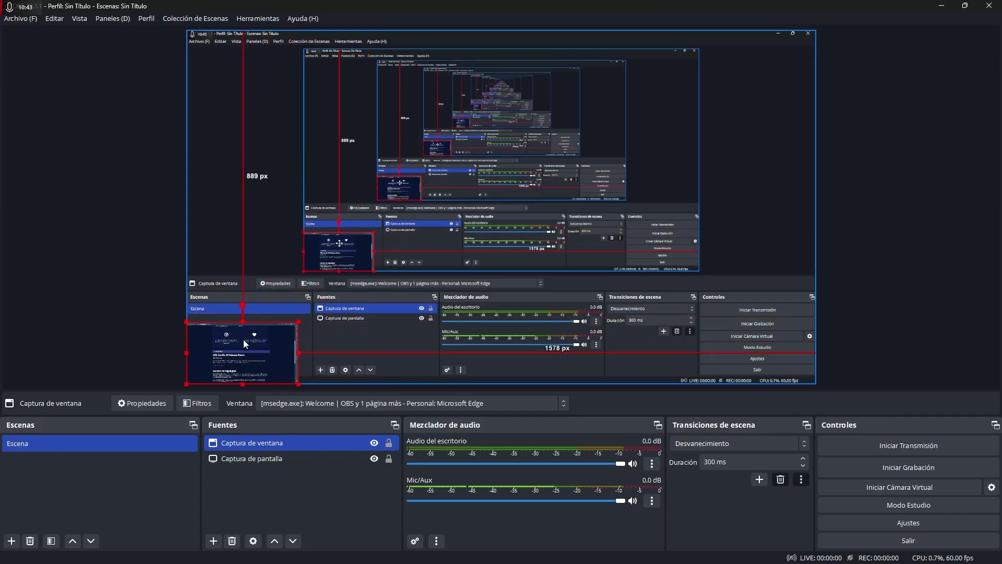
# Examine the source types that can be added, such as Dispositivo de captura de video, without adding one
pyautogui.click(214, 541)
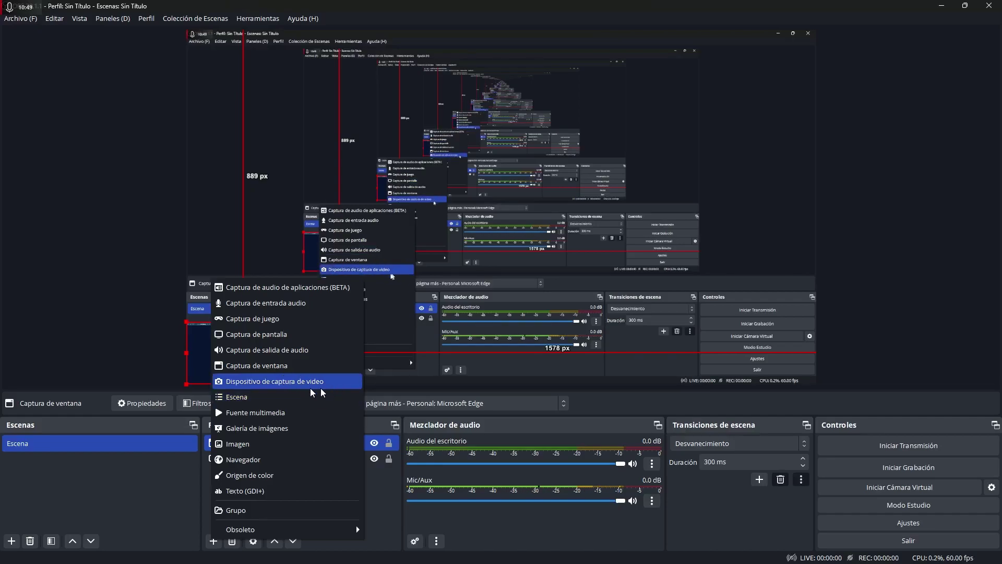
pyautogui.click(387, 494)
pyautogui.click(387, 491)
# Enlarge the Captura de ventana source to fill the canvas and hide it so only Captura de pantalla is shown
pyautogui.moveTo(252, 365); pyautogui.dragTo(816, 382)
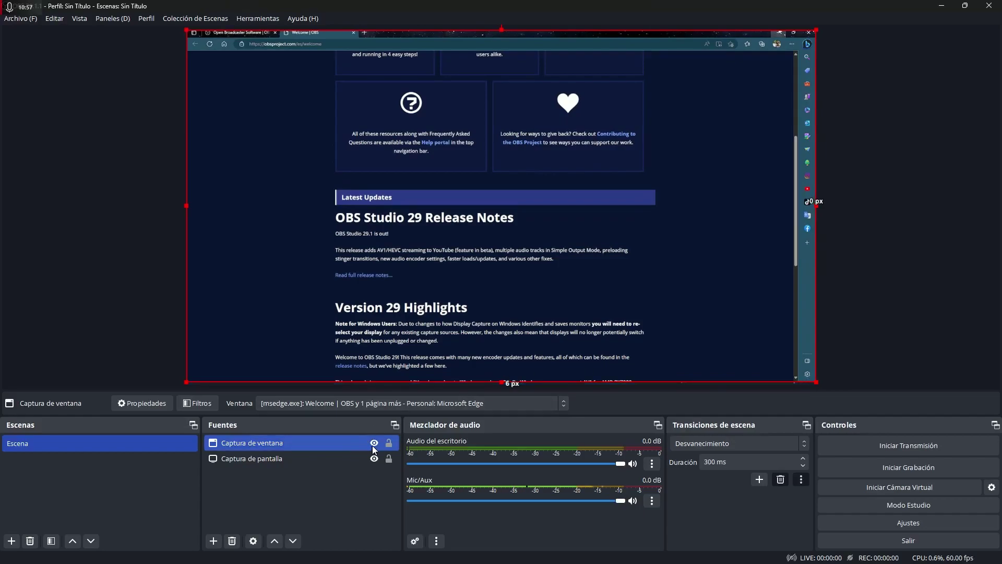
pyautogui.click(374, 444)
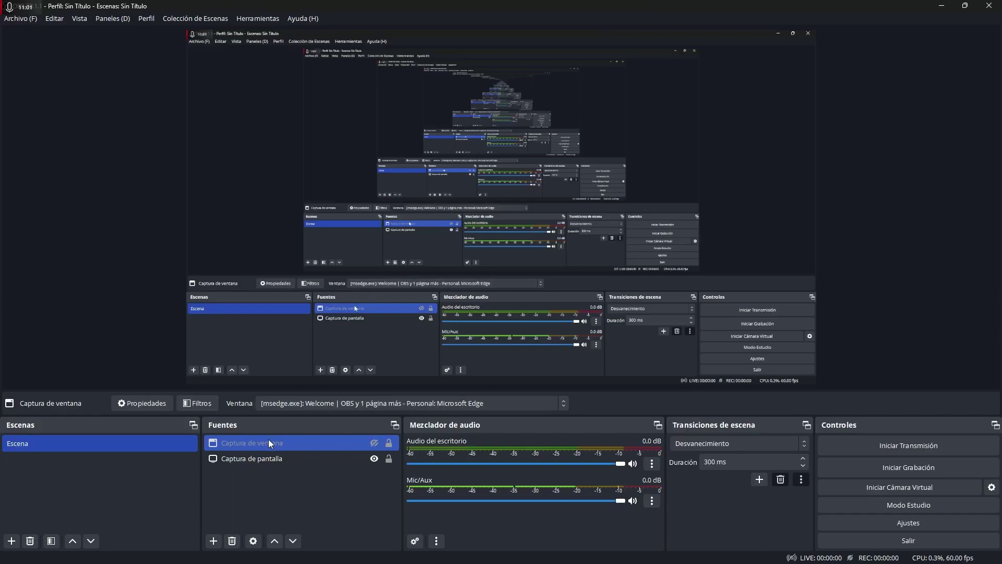
pyautogui.click(374, 444)
pyautogui.click(374, 444)
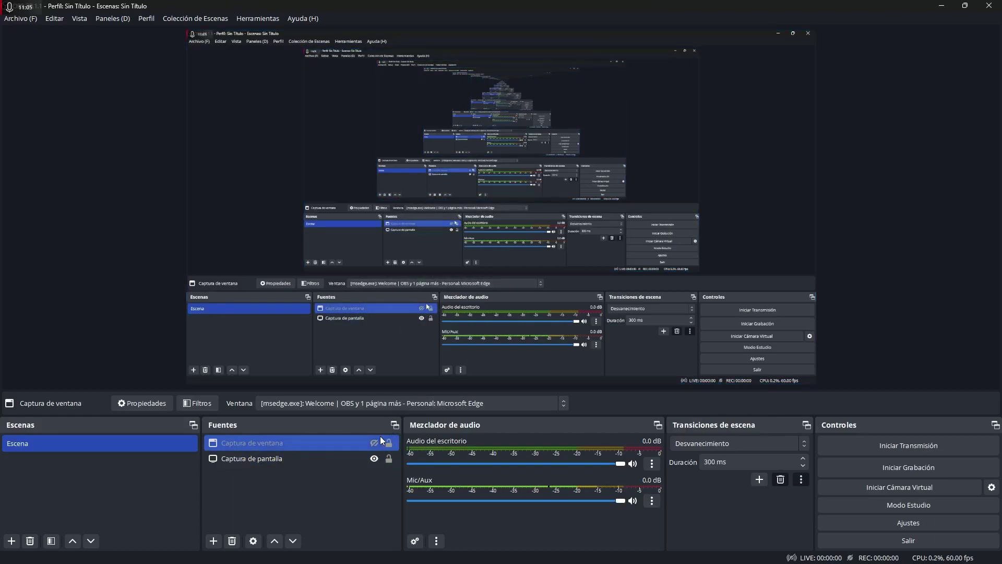